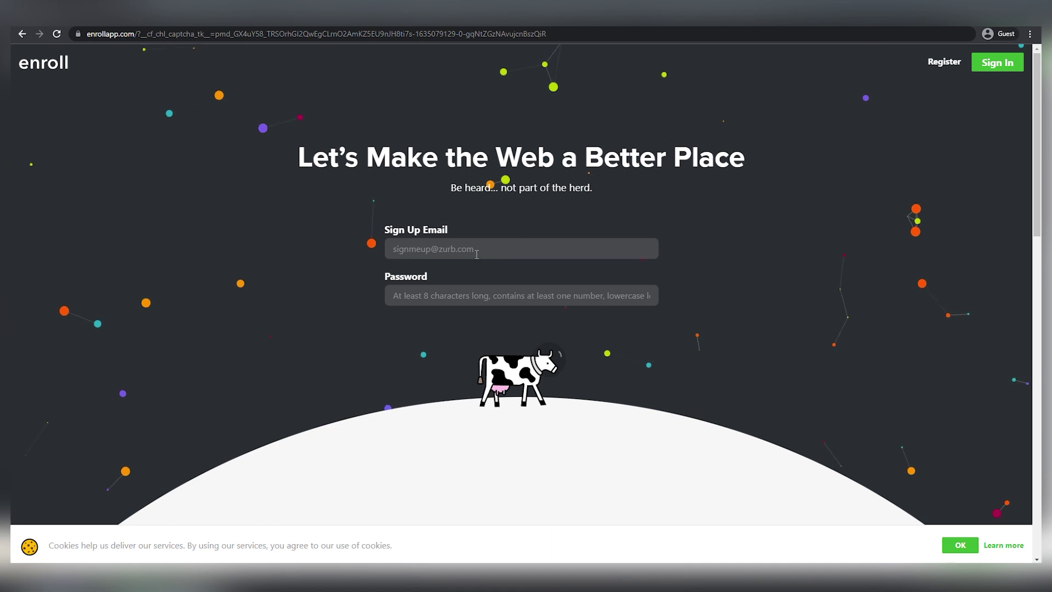
# Examine the sign-up email and password fields on the Enroll registration page.
pyautogui.tripleClick(458, 234)
pyautogui.click(371, 282)
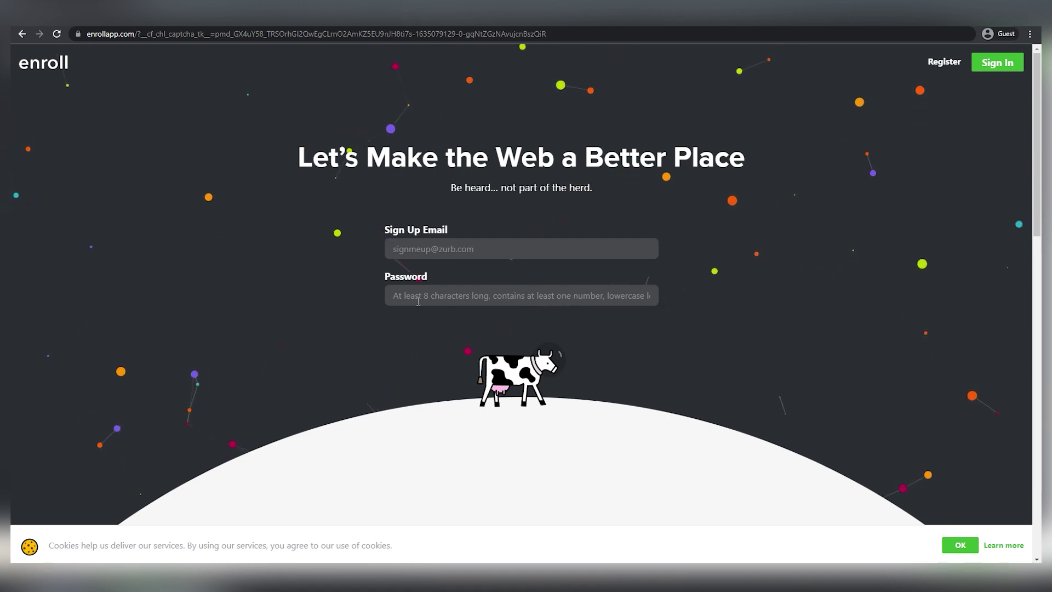
pyautogui.doubleClick(390, 276)
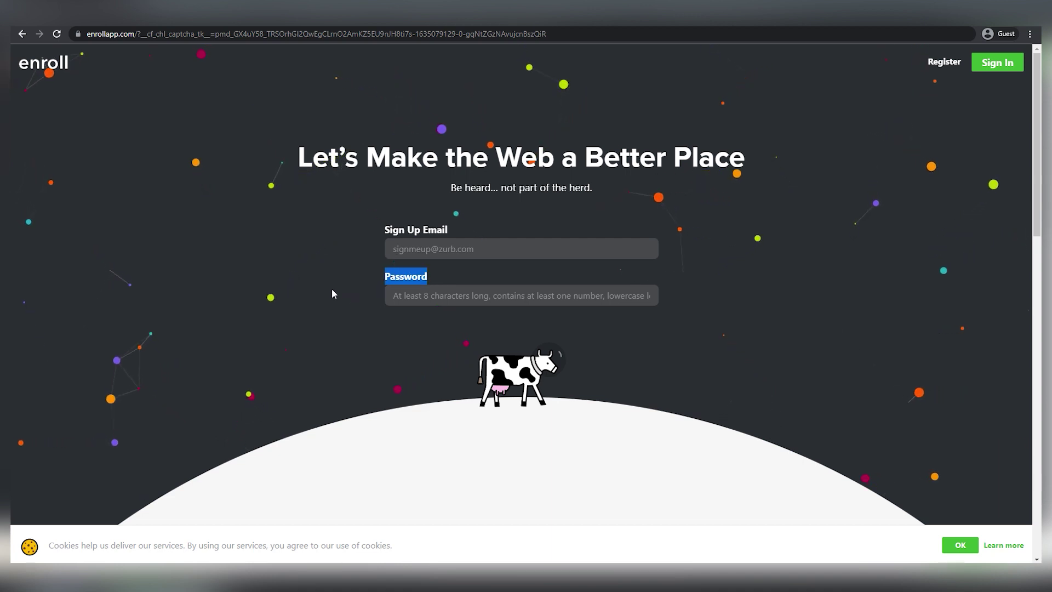
pyautogui.click(368, 302)
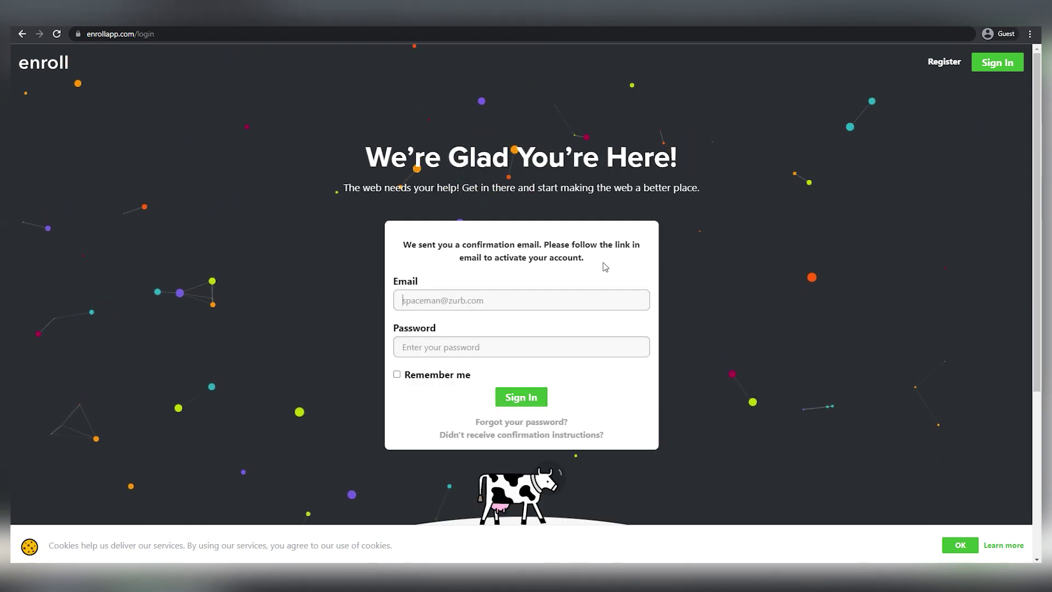
# Read the account activation notice above the Enroll sign-in form.
pyautogui.moveTo(401, 244); pyautogui.dragTo(633, 268)
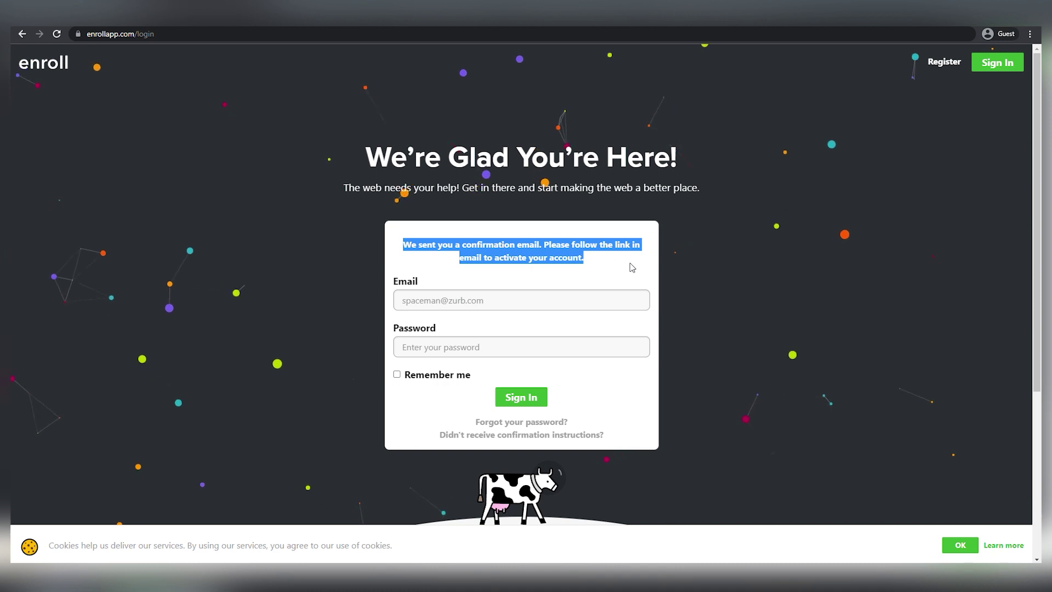
pyautogui.click(315, 227)
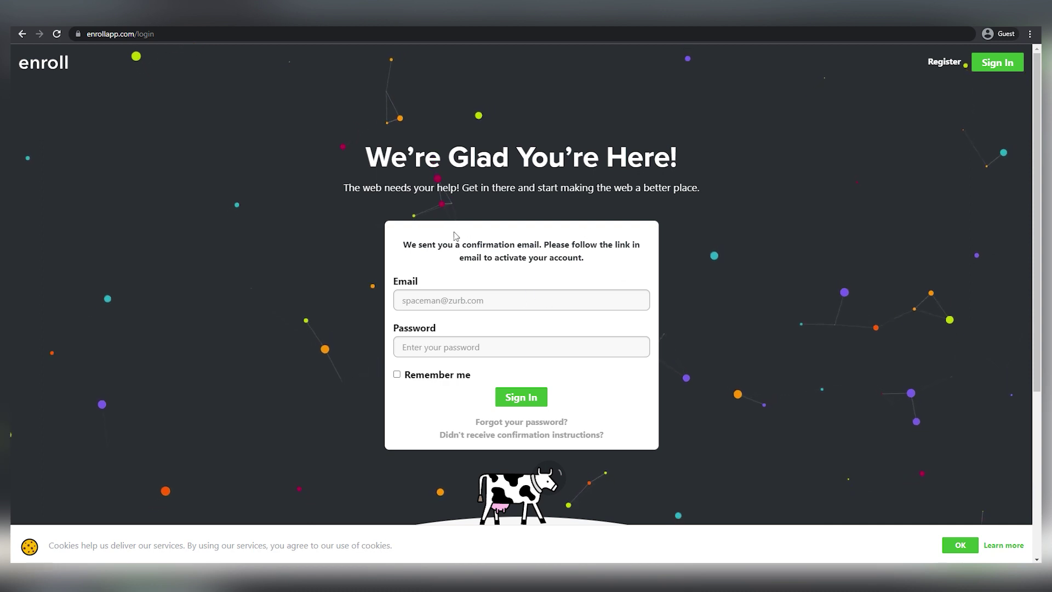
pyautogui.moveTo(400, 247); pyautogui.dragTo(642, 261)
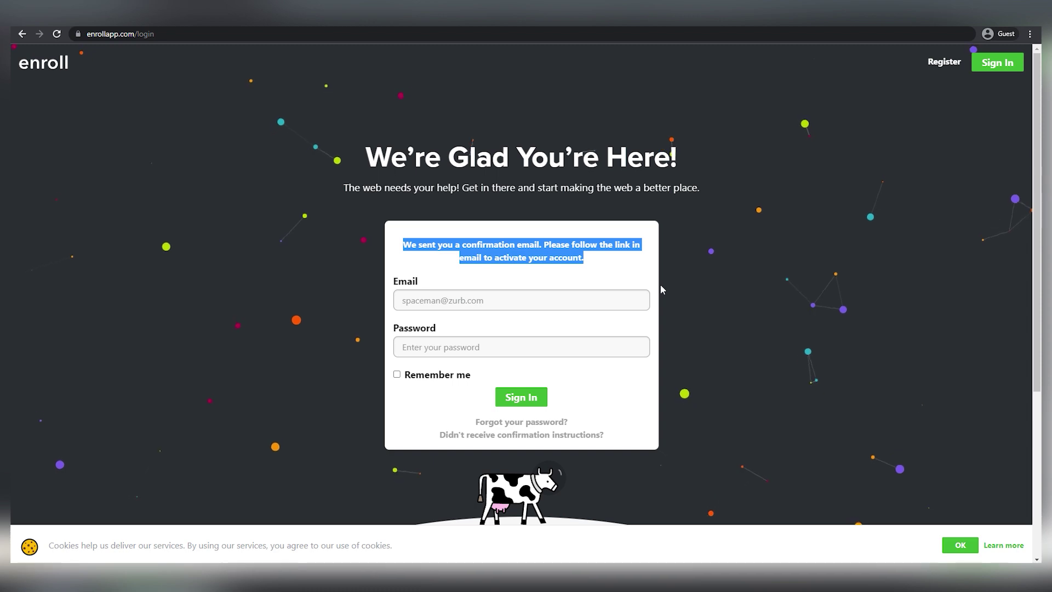
pyautogui.click(317, 280)
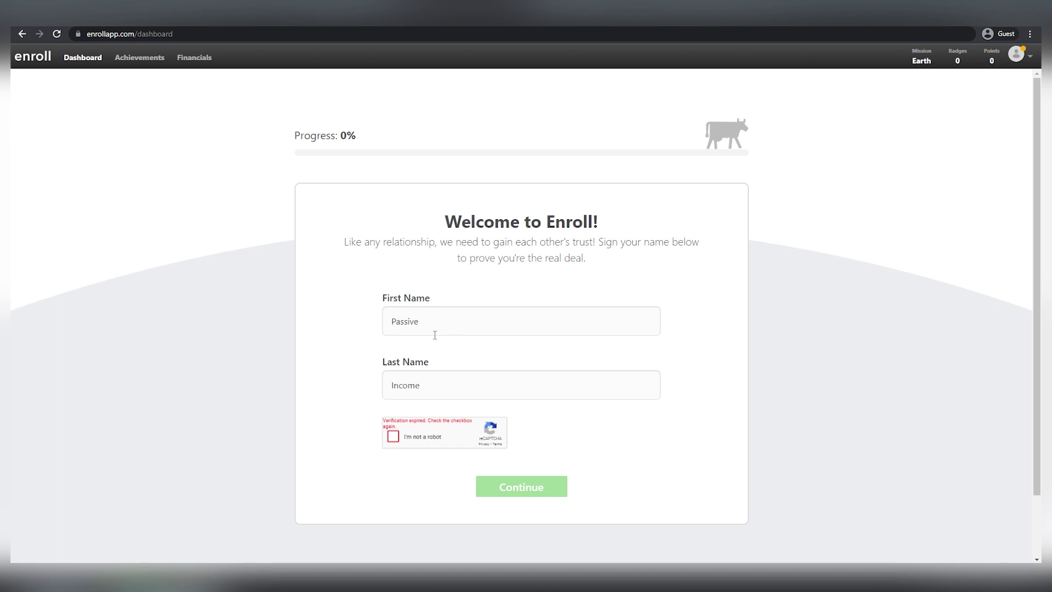
# Examine the first name, last name and robot verification fields of the welcome form.
pyautogui.doubleClick(399, 335)
pyautogui.doubleClick(395, 396)
pyautogui.click(317, 446)
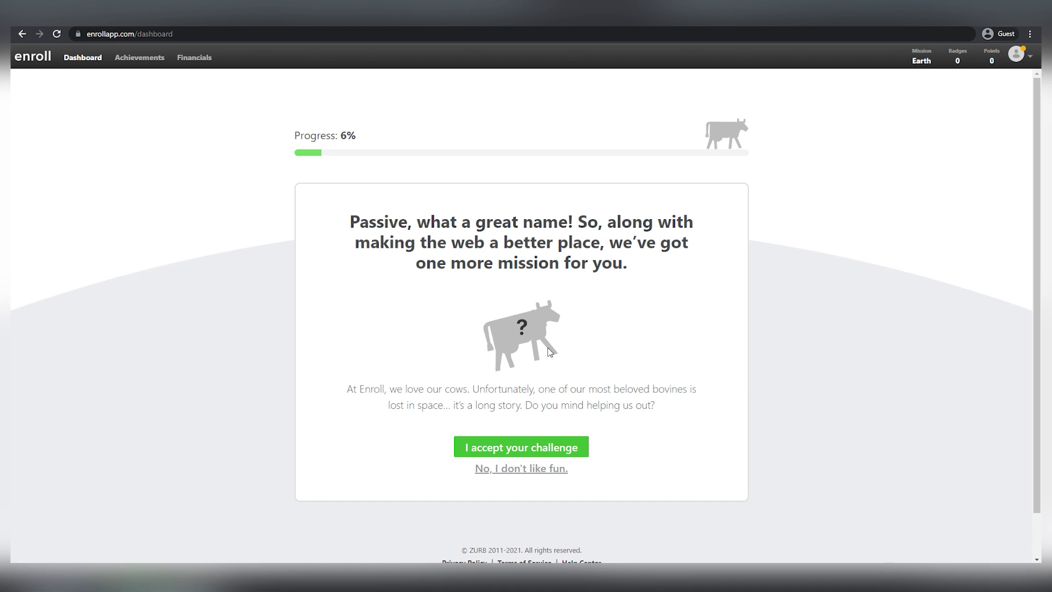
# Accept the lost cow challenge and proceed through the introduction and language question with English as the fluent language.
pyautogui.click(570, 448)
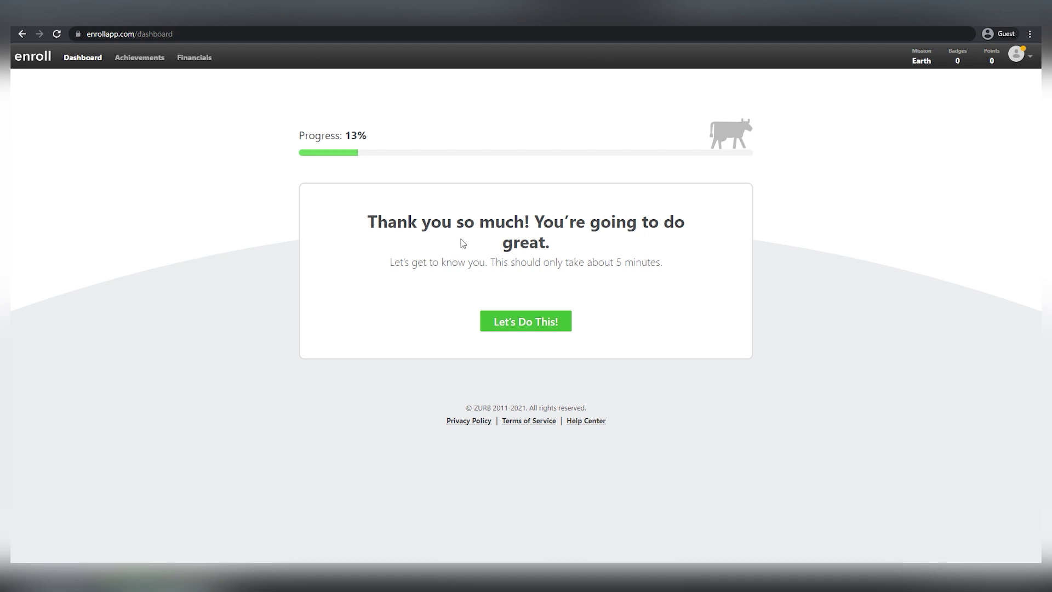
pyautogui.click(519, 329)
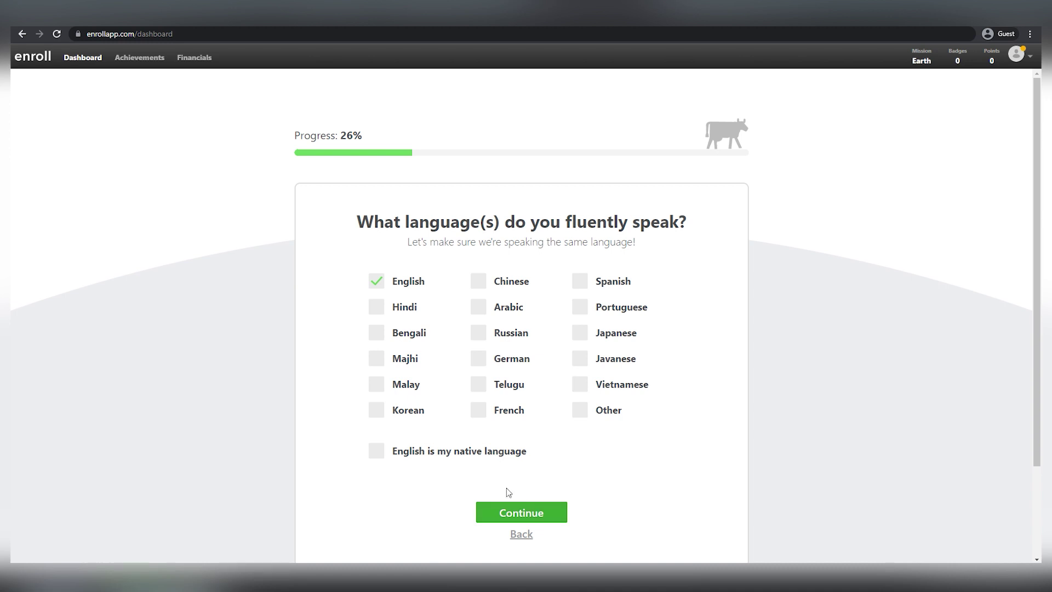
pyautogui.click(555, 512)
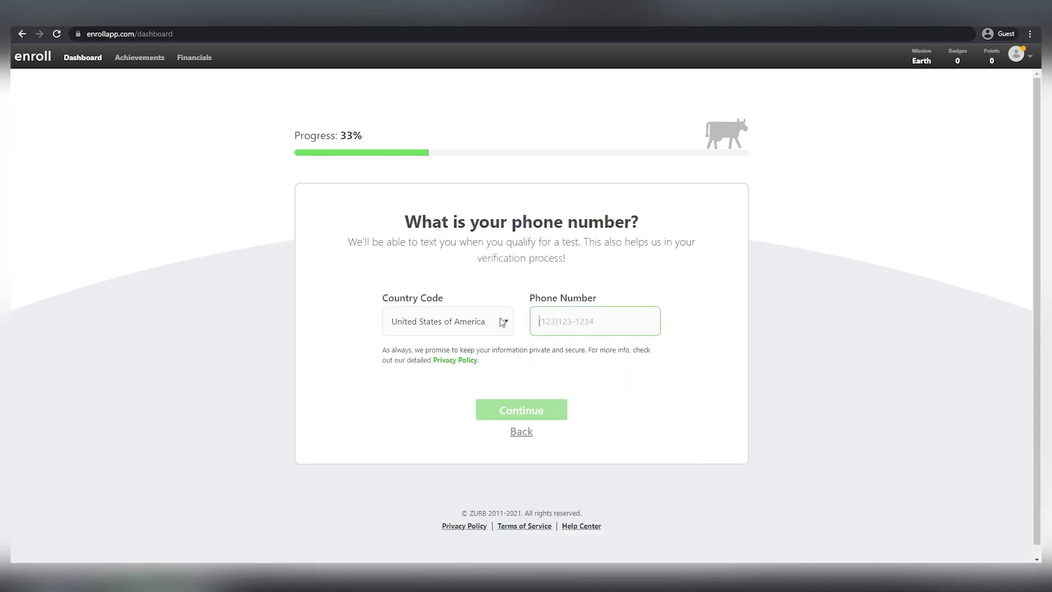
# Set the phone number's country code to Philippines.
pyautogui.click(486, 327)
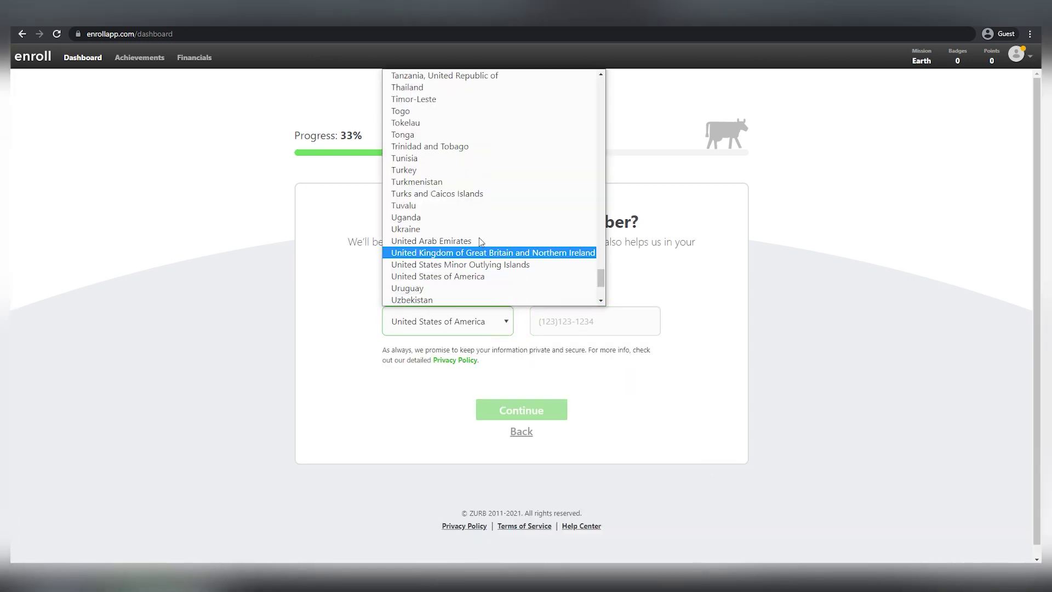
pyautogui.scroll(12, 490, 266)
pyautogui.scroll(20, 491, 266)
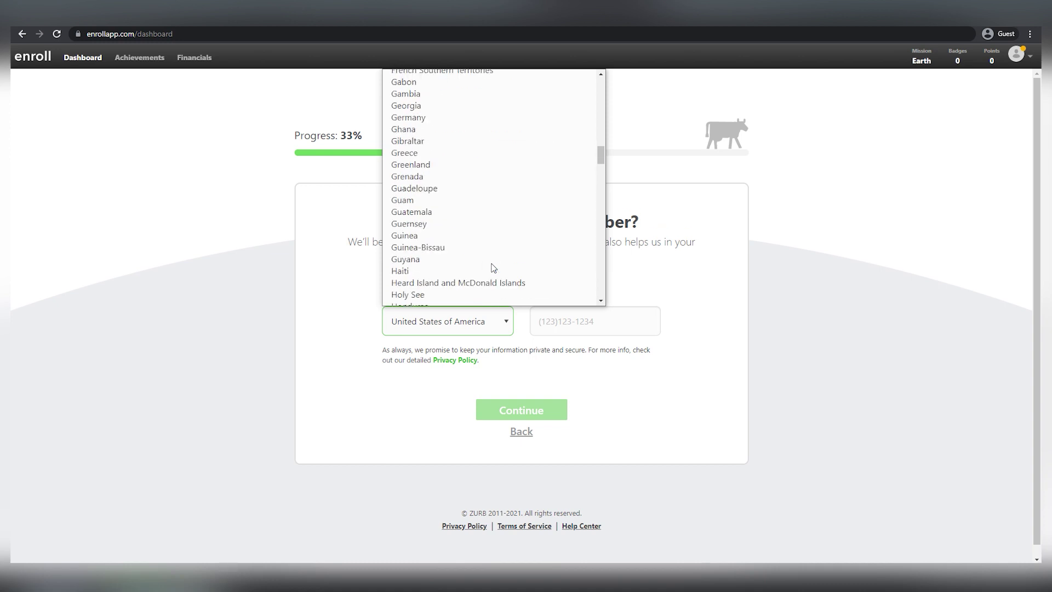
pyautogui.click(674, 293)
pyautogui.click(461, 329)
pyautogui.scroll(15, 498, 266)
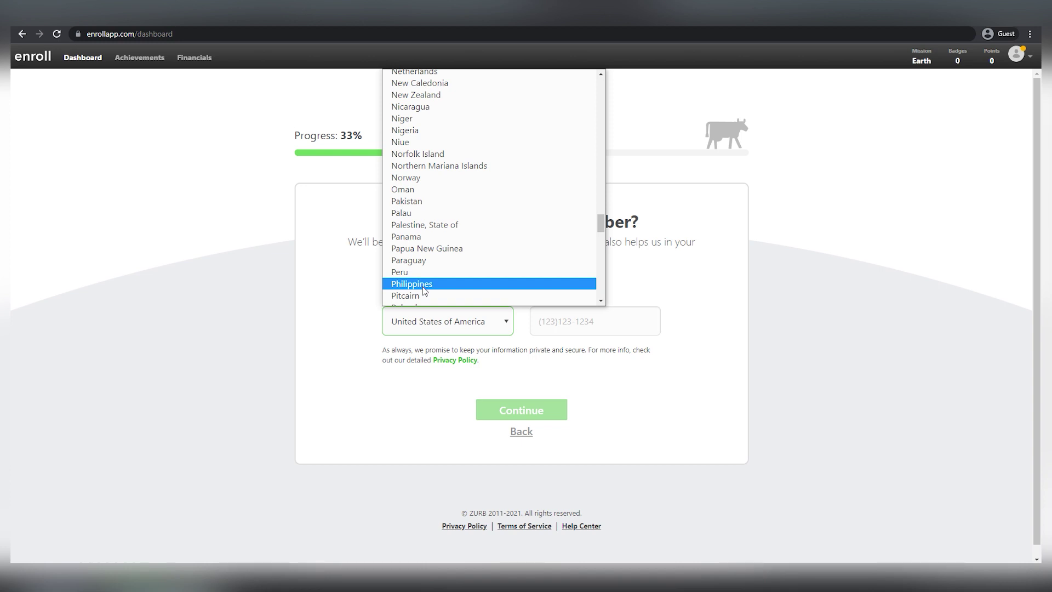
pyautogui.click(425, 285)
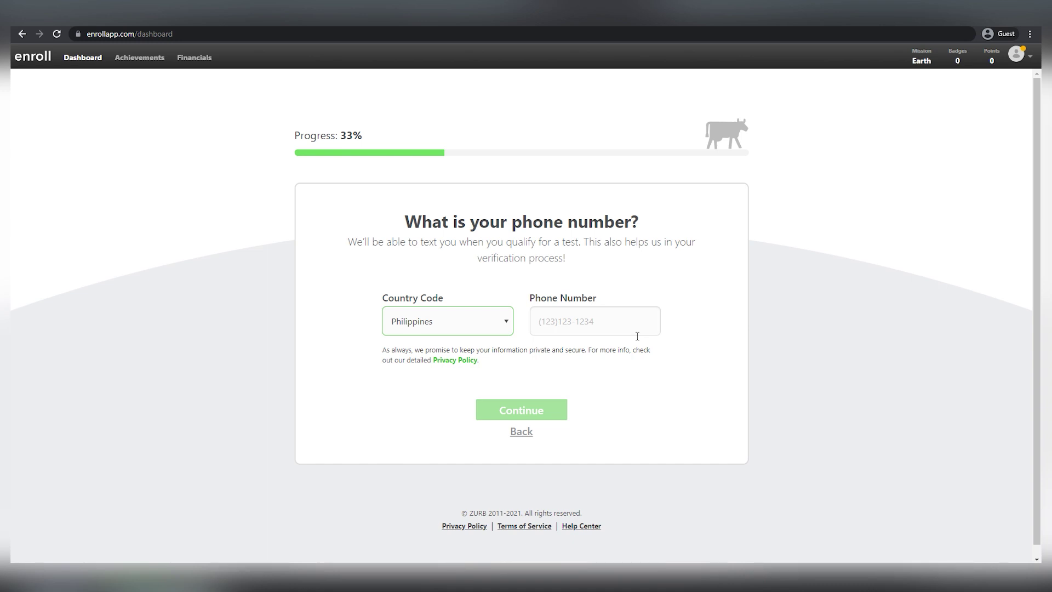
pyautogui.click(350, 310)
pyautogui.click(466, 332)
pyautogui.scroll(9, 482, 263)
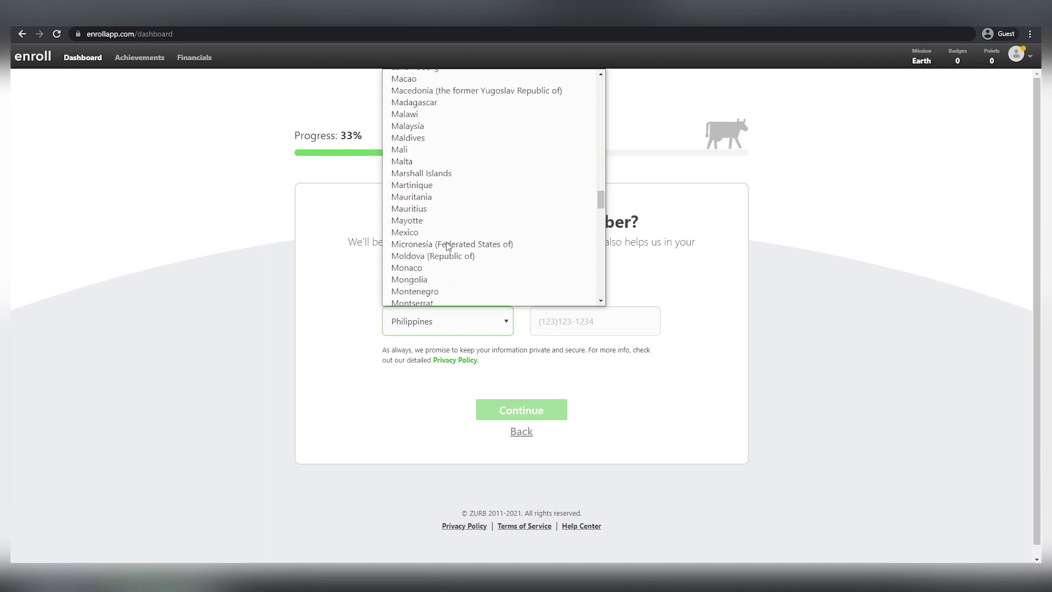
pyautogui.scroll(-1, 481, 290)
pyautogui.click(712, 370)
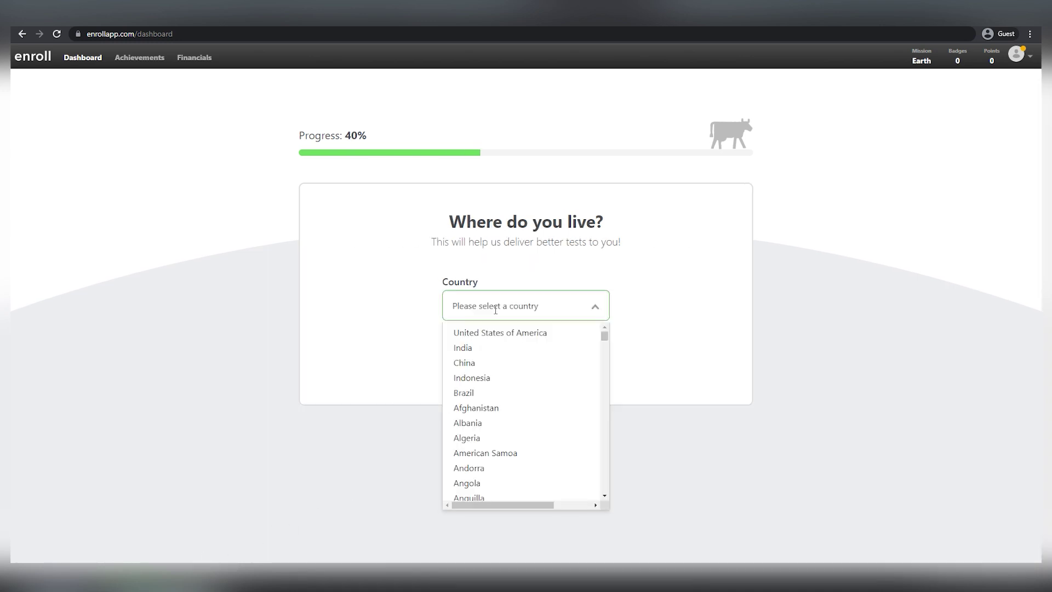
# Set the country of residence to Philippines and continue to the availability question.
pyautogui.write('Phi')
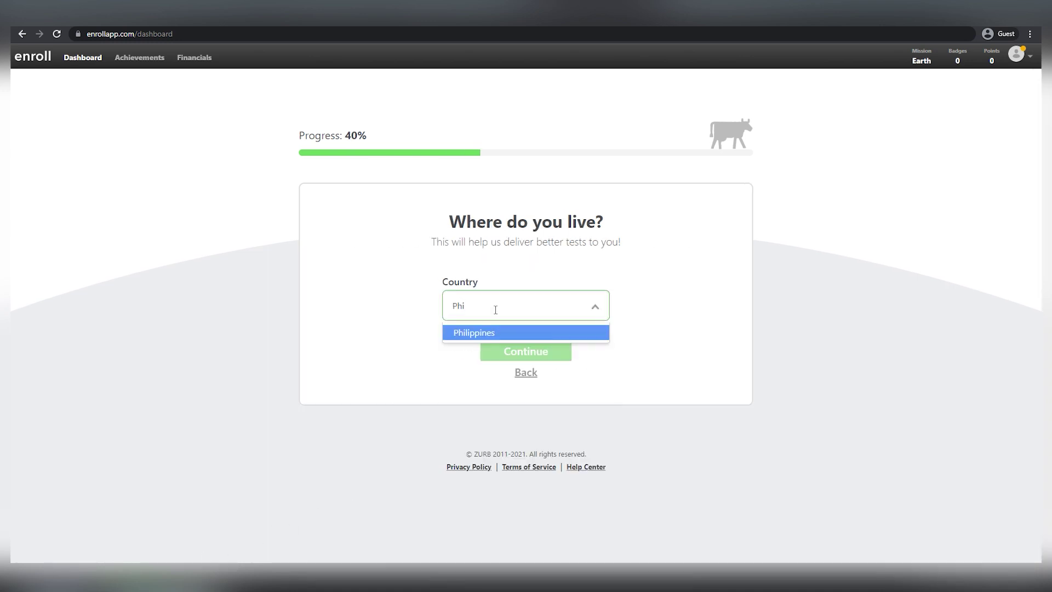
pyautogui.press('Return')
pyautogui.click(548, 360)
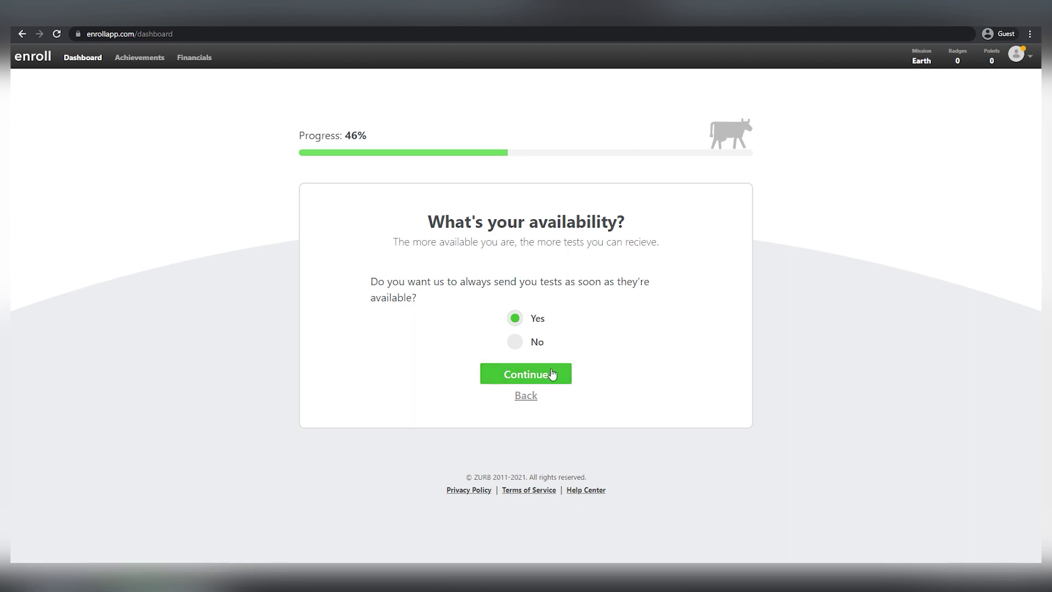
# Try the specific-times availability option, choose to always receive tests as soon as they're available, and continue.
pyautogui.click(517, 341)
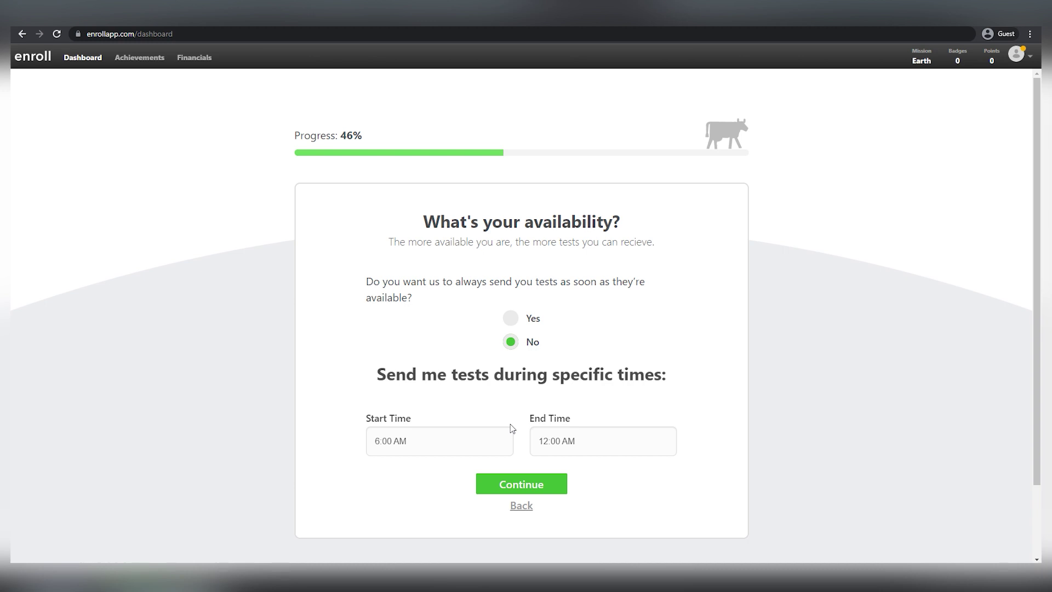
pyautogui.click(510, 319)
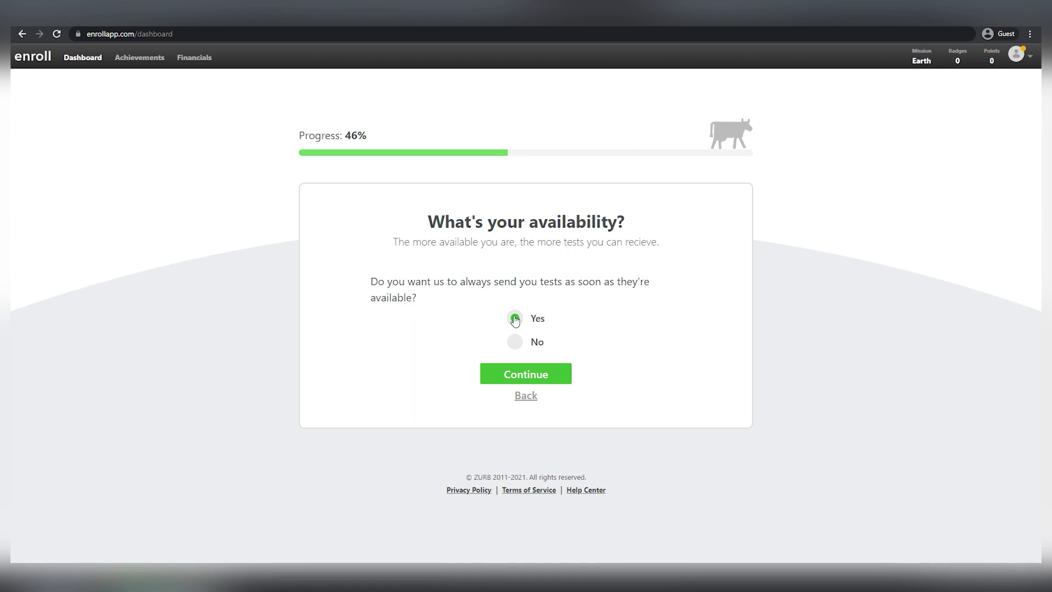
pyautogui.click(524, 376)
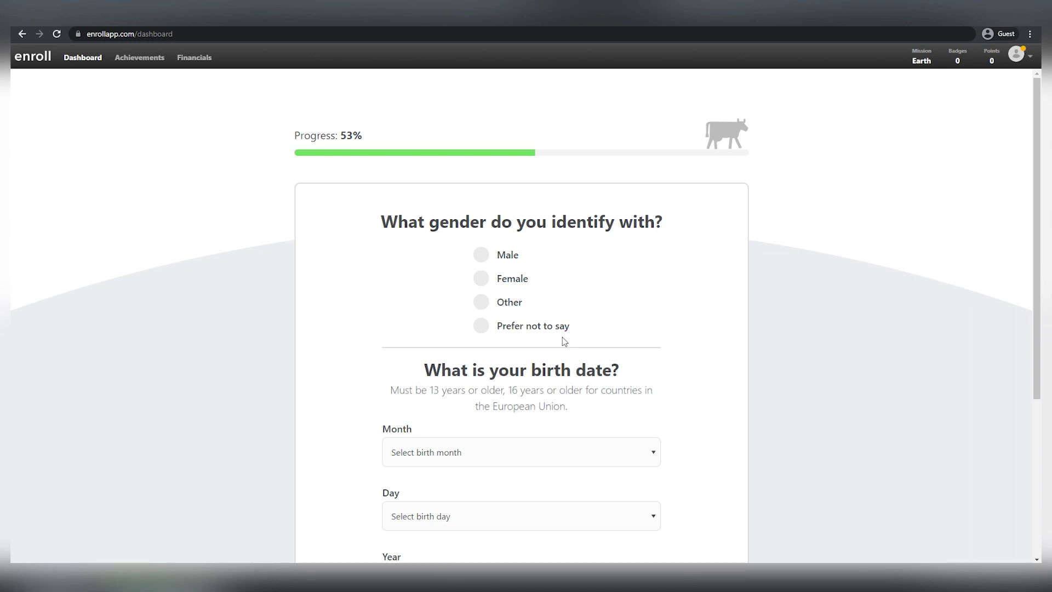
# Select Male as the gender, fill in the birth month, day and year, and continue.
pyautogui.scroll(-2, 563, 340)
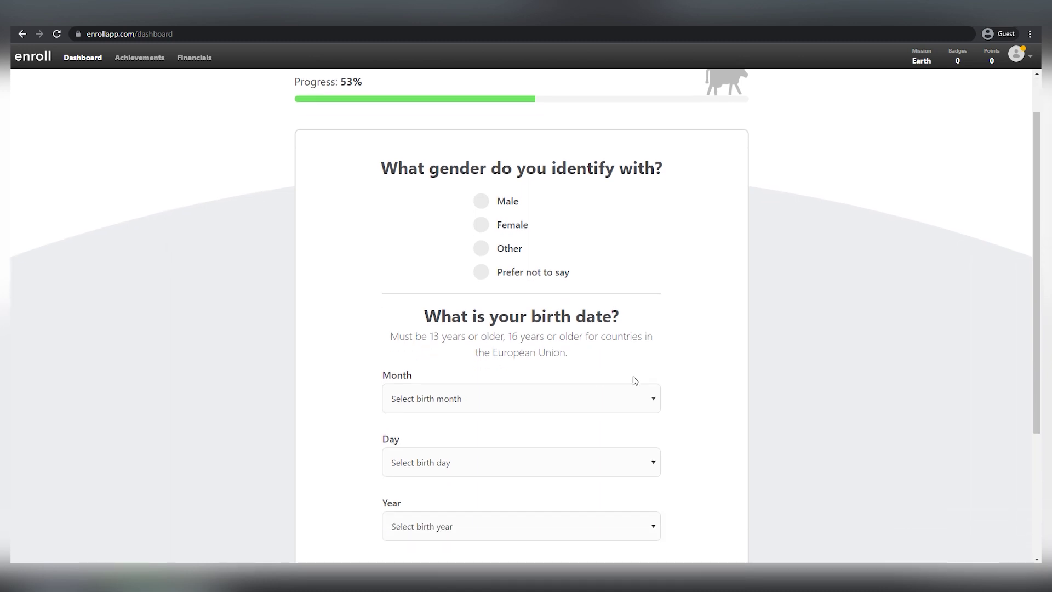
pyautogui.click(476, 147)
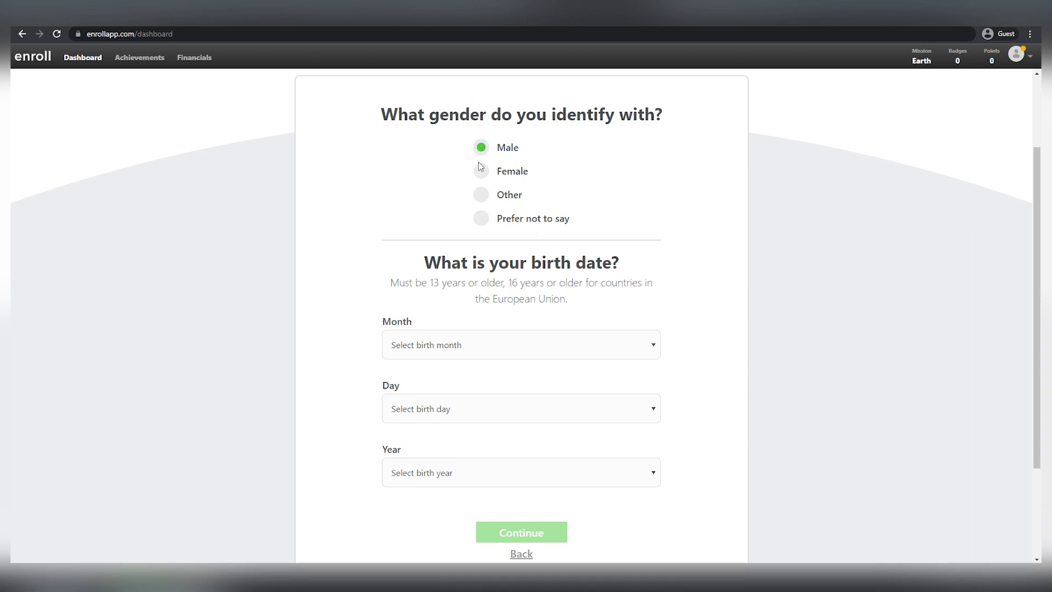
pyautogui.scroll(-2, 542, 340)
pyautogui.scroll(2, 520, 340)
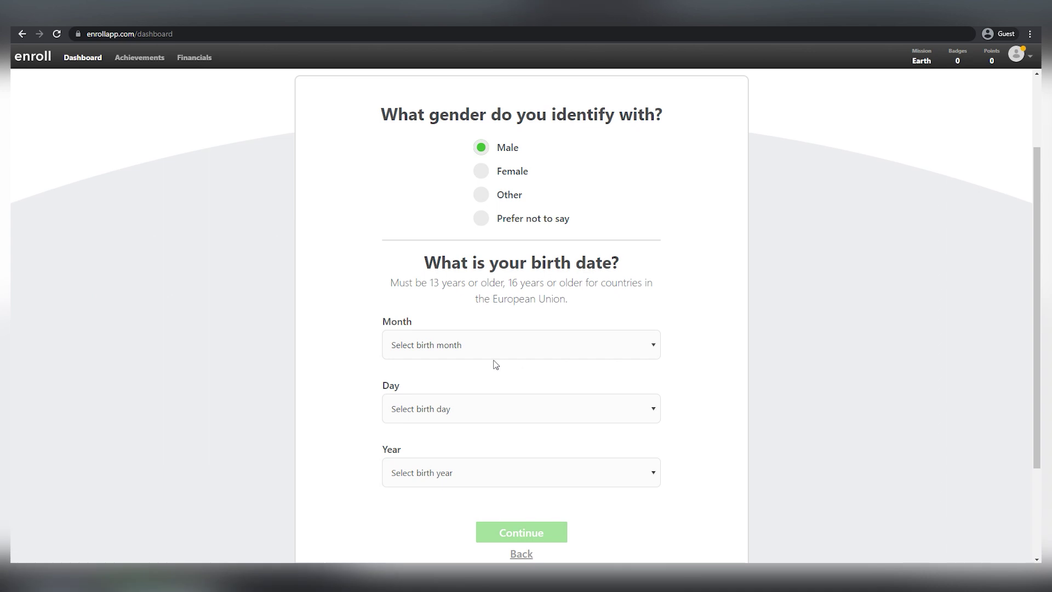
pyautogui.click(493, 351)
pyautogui.click(433, 435)
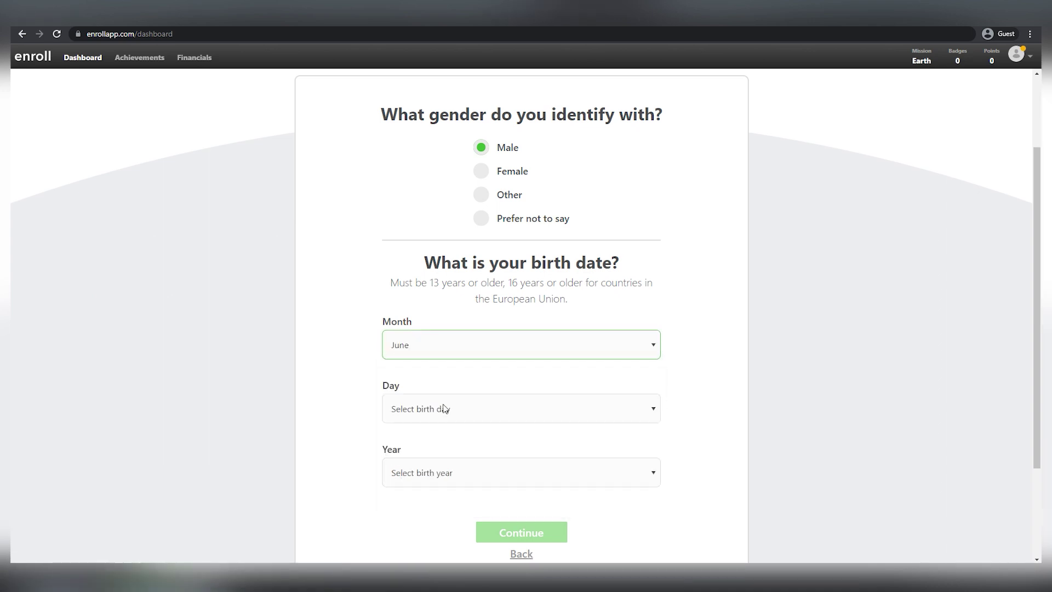
pyautogui.click(445, 406)
pyautogui.click(418, 331)
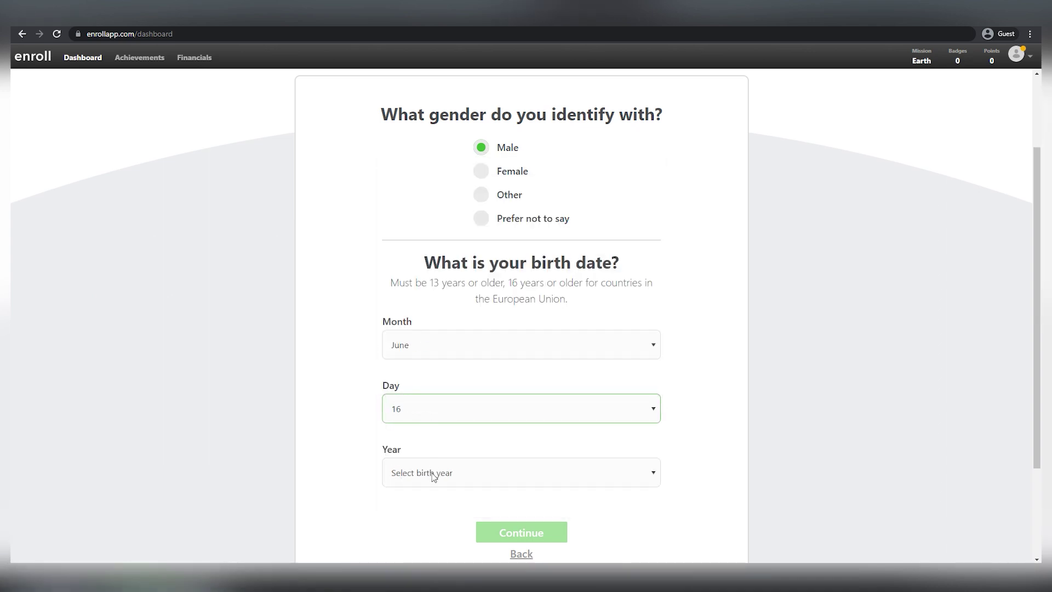
pyautogui.click(432, 472)
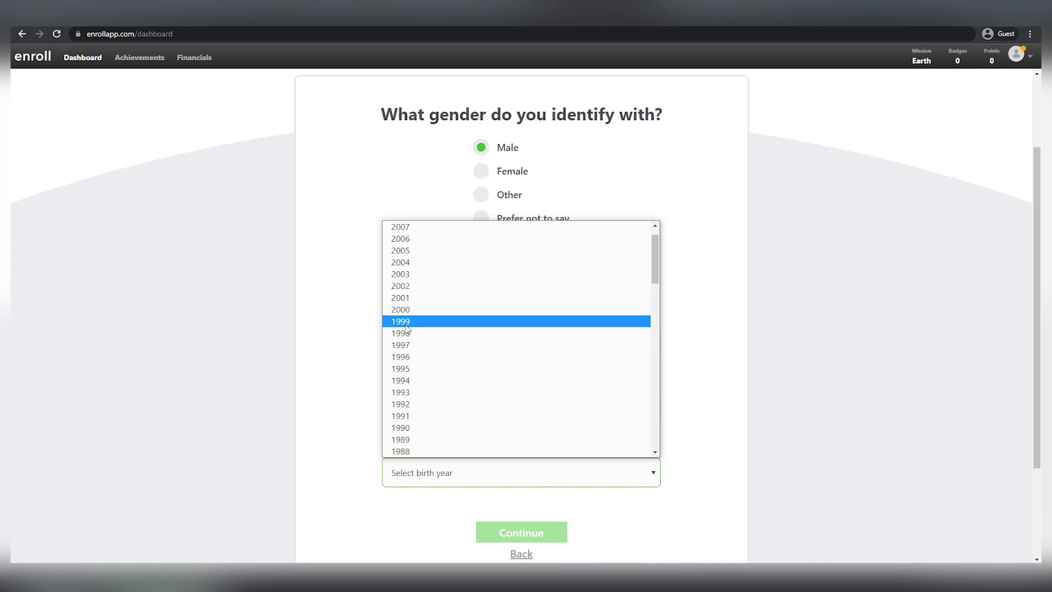
pyautogui.click(415, 327)
pyautogui.click(510, 526)
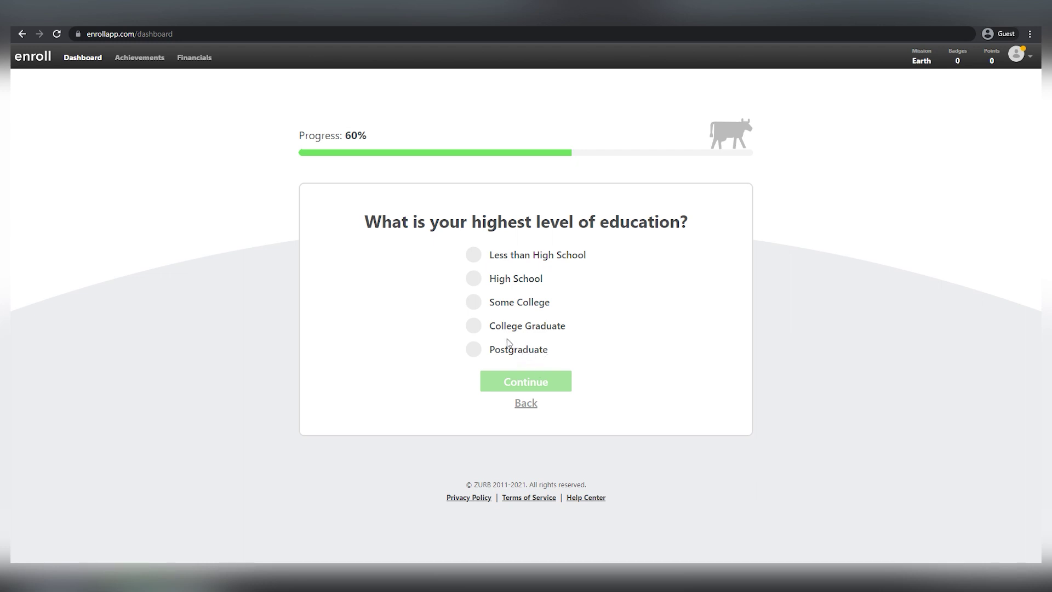
# Answer the highest education question, selecting College Graduate and then Postgraduate, and continue.
pyautogui.click(484, 329)
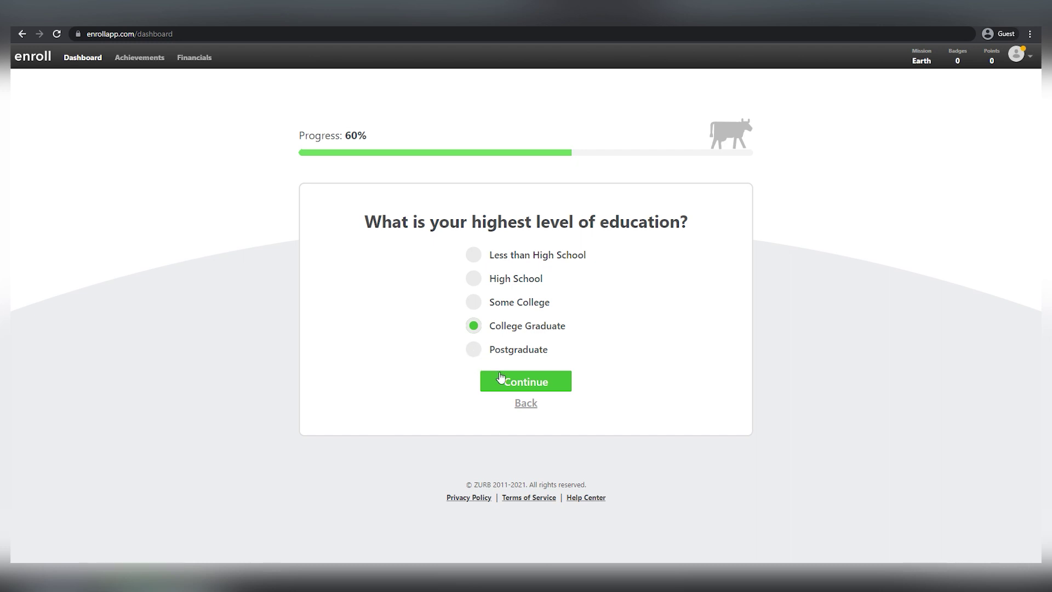
pyautogui.click(517, 354)
pyautogui.click(535, 381)
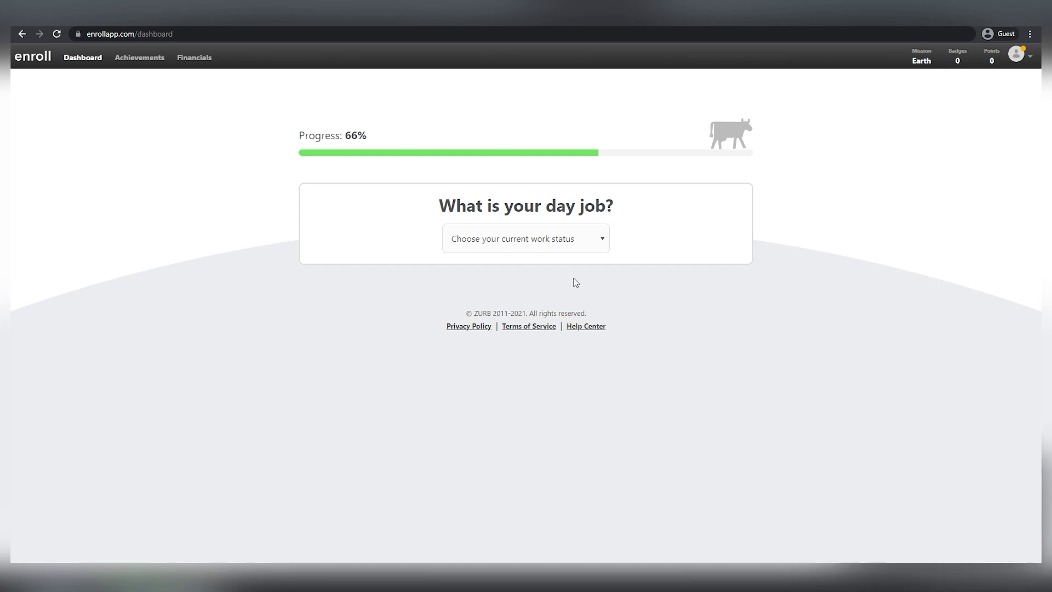
# Set the day job to working full-time with industry Accounting, occupation Accountant and title Accounting Manager, and continue.
pyautogui.click(592, 240)
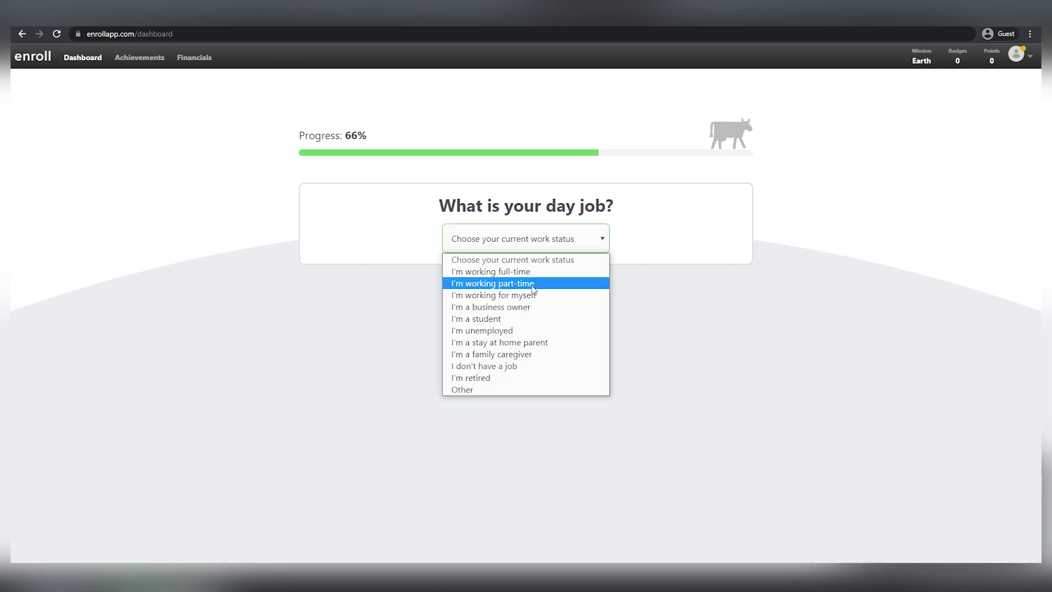
pyautogui.click(501, 272)
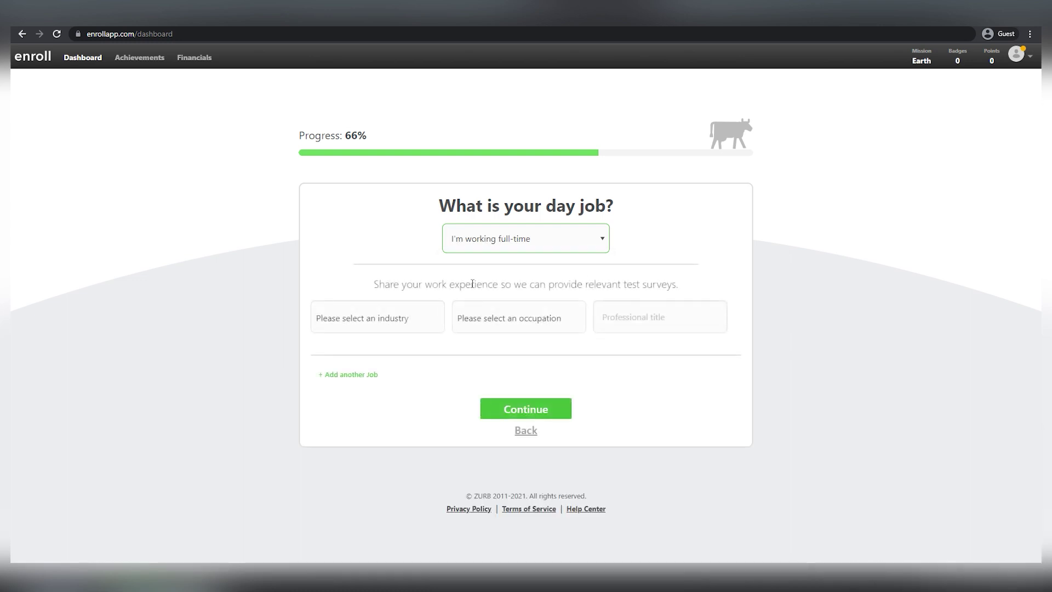
pyautogui.click(439, 324)
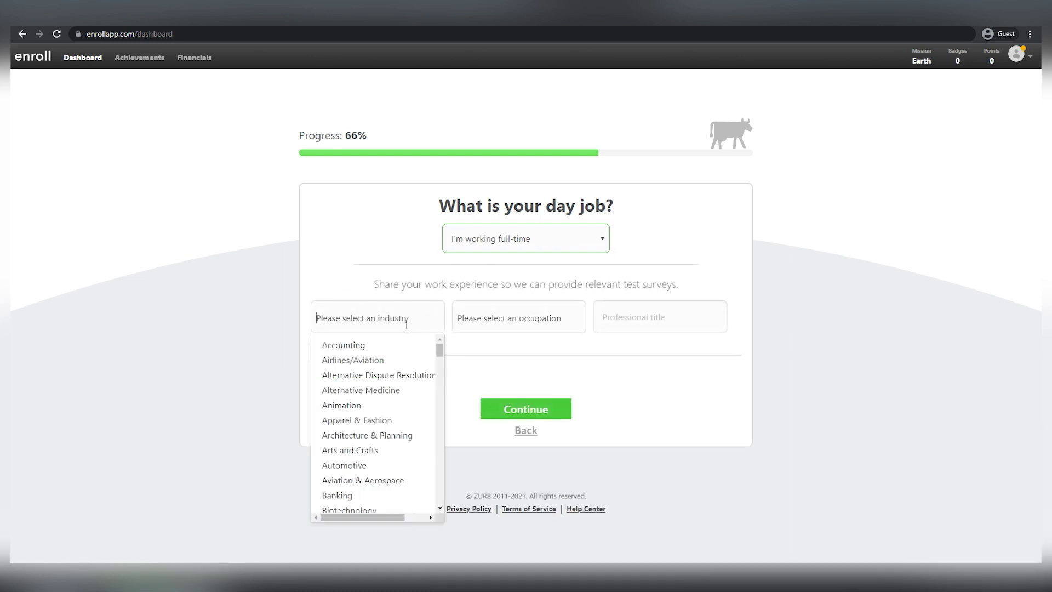
pyautogui.click(390, 345)
pyautogui.click(529, 328)
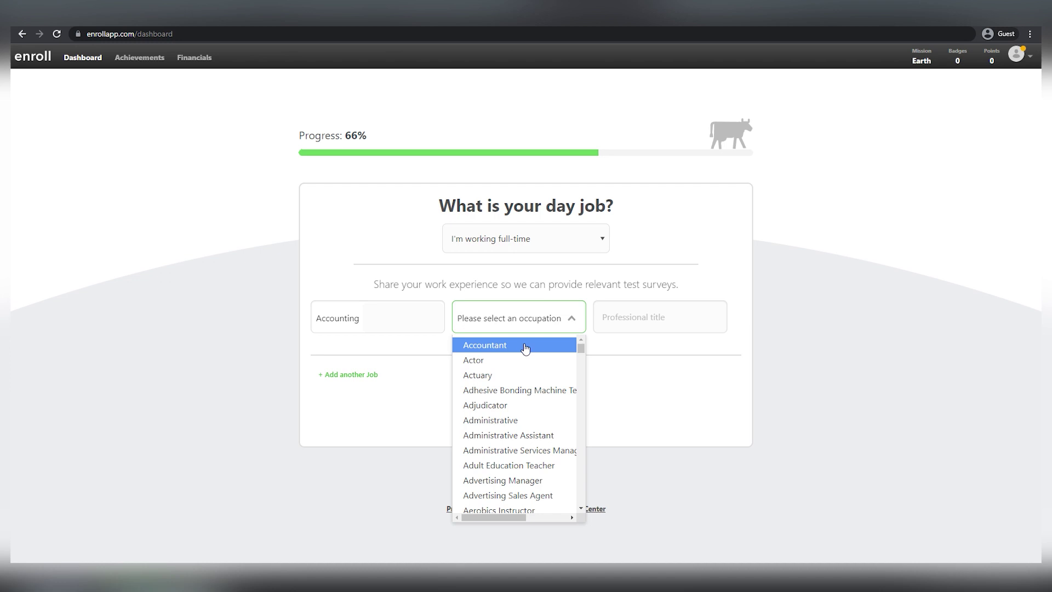
pyautogui.click(524, 346)
pyautogui.click(674, 315)
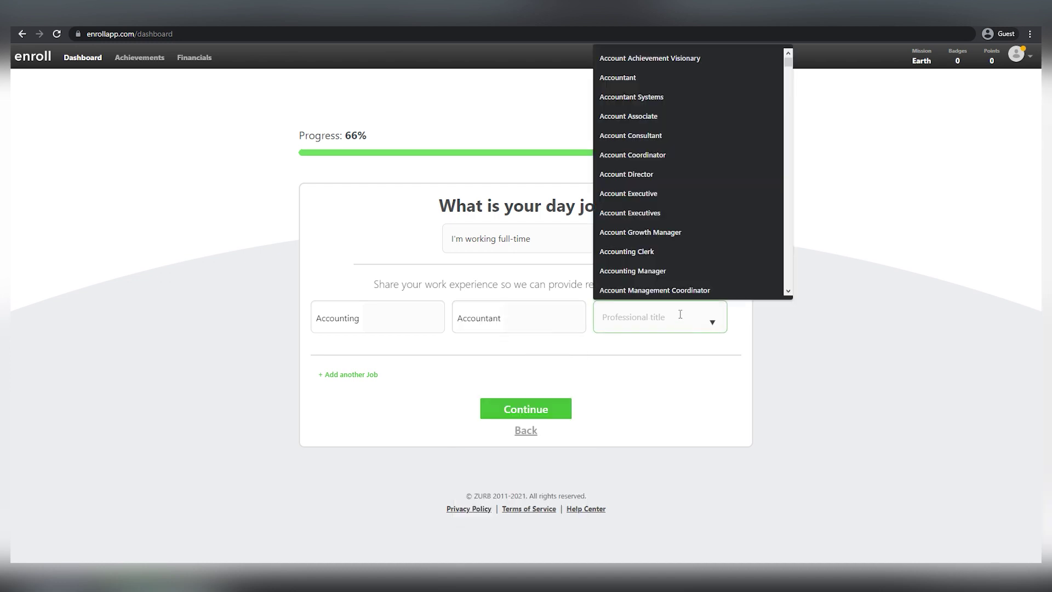
pyautogui.click(656, 268)
pyautogui.click(522, 407)
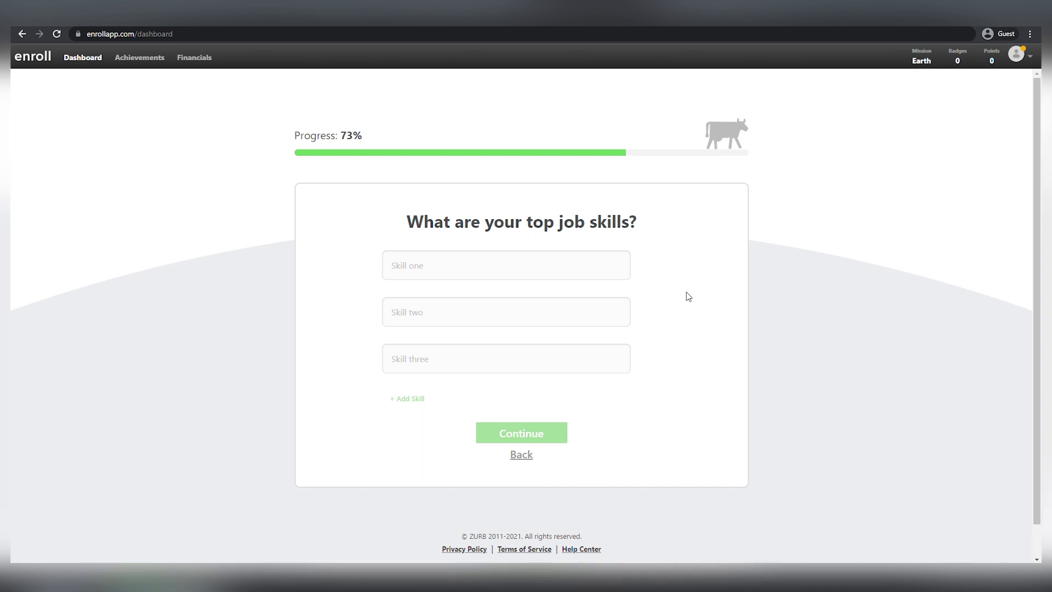
# Enter Accounting, Analytical Reasoning and Answering Phones as the top three job skills, and continue.
pyautogui.click(615, 270)
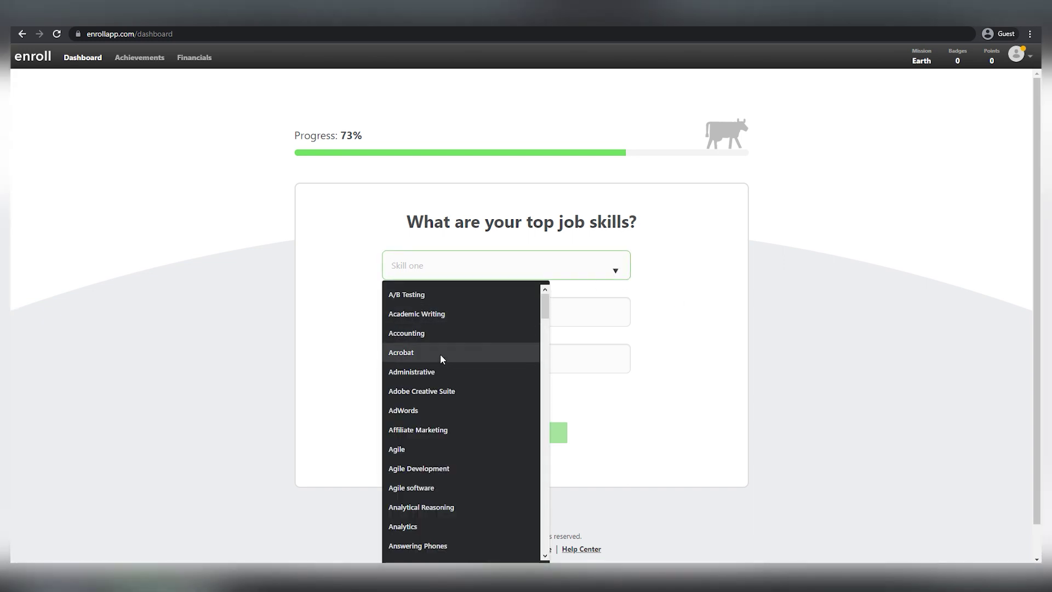
pyautogui.click(437, 336)
pyautogui.click(570, 313)
pyautogui.click(450, 270)
pyautogui.click(484, 356)
pyautogui.click(438, 309)
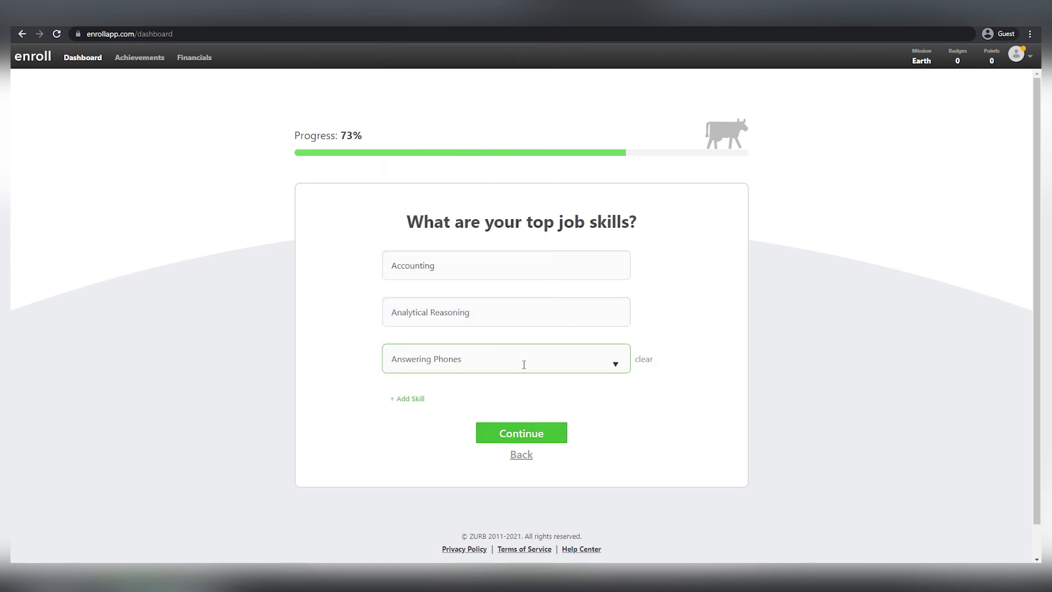
pyautogui.click(336, 345)
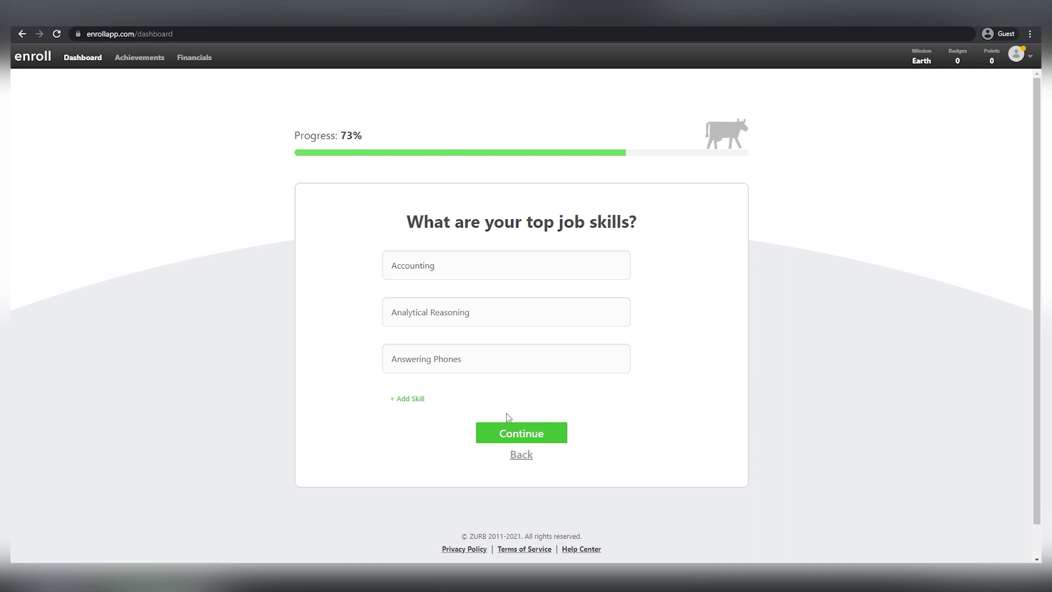
pyautogui.click(524, 428)
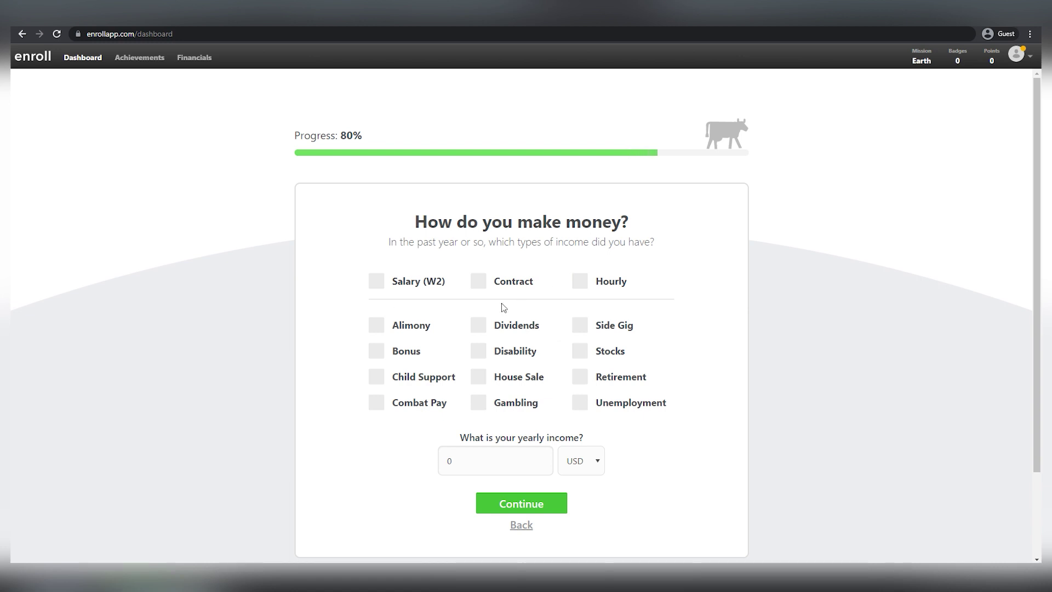
# Mark Salary (W2) and Disability as income types, set the yearly income to 100,000 USD, and continue.
pyautogui.click(379, 282)
pyautogui.click(479, 352)
pyautogui.click(522, 472)
pyautogui.write('100,000')
pyautogui.click(510, 502)
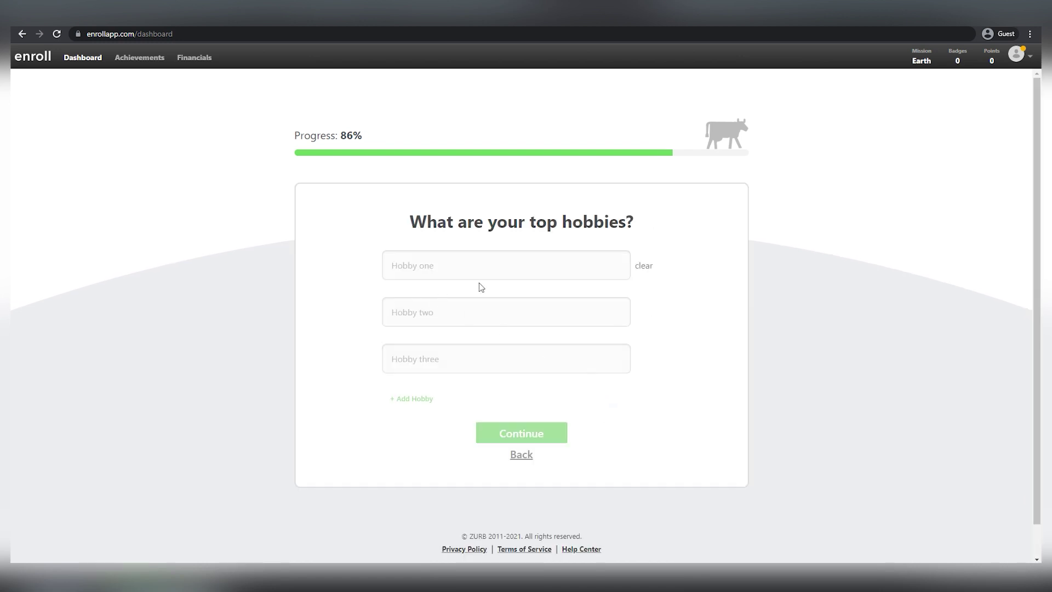
# Fill in the three top hobbies, including Acrobatics and Animal fancy, and continue.
pyautogui.click(485, 271)
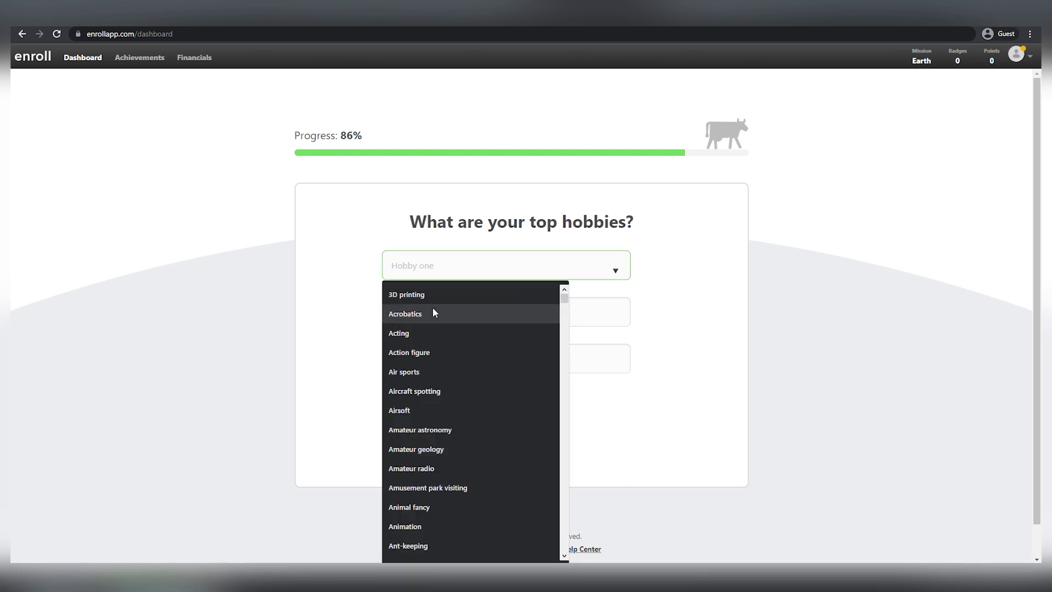
pyautogui.click(432, 307)
pyautogui.click(443, 321)
pyautogui.write('Animal fancy')
pyautogui.click(434, 348)
pyautogui.click(411, 311)
pyautogui.click(524, 432)
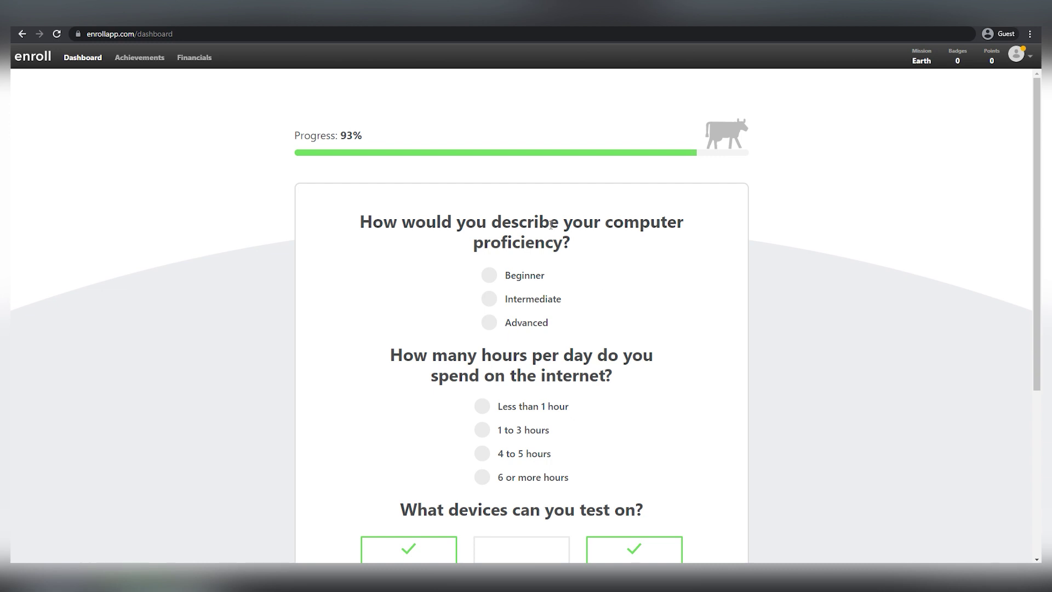
# Set computer proficiency to Advanced and daily internet use to 6 or more hours.
pyautogui.click(498, 324)
pyautogui.click(486, 474)
pyautogui.click(488, 460)
pyautogui.scroll(-2, 488, 460)
pyautogui.click(486, 374)
pyautogui.scroll(-2, 590, 380)
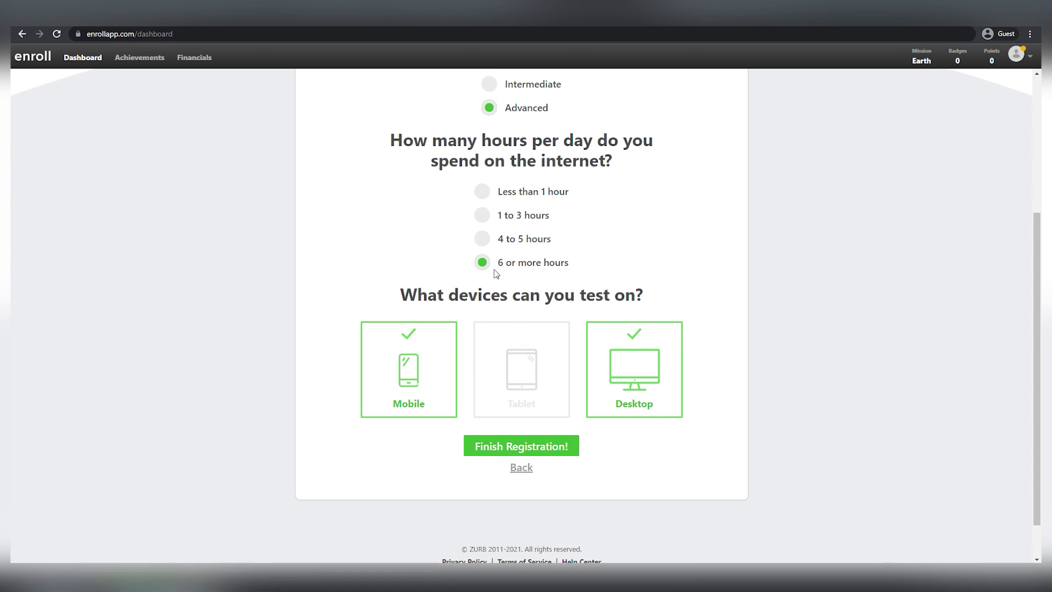
# Add Tablet to the devices available for testing and finish the registration.
pyautogui.click(524, 378)
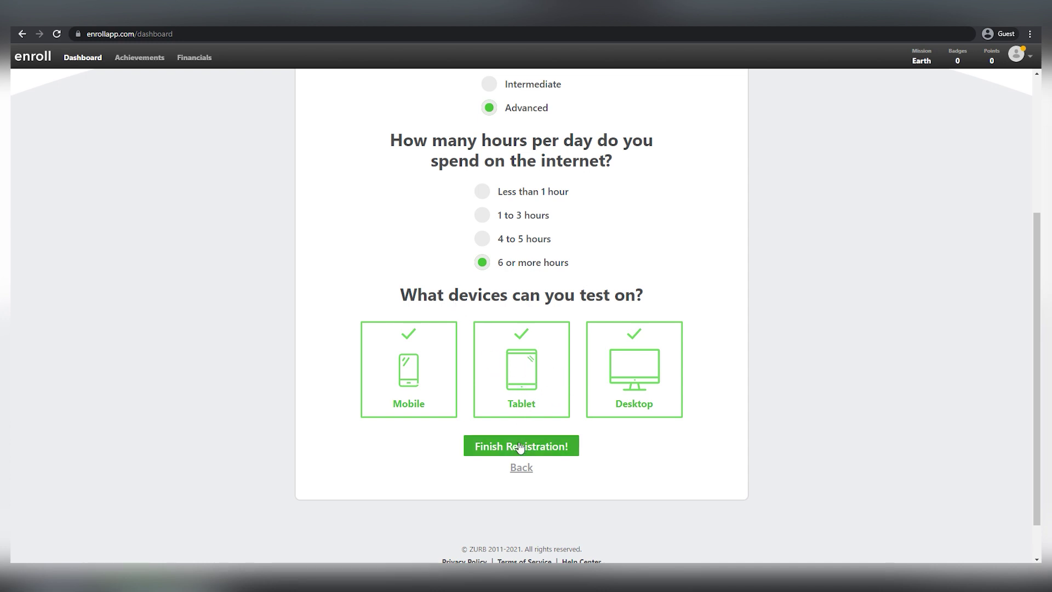
pyautogui.scroll(3, 460, 423)
pyautogui.scroll(-4, 460, 423)
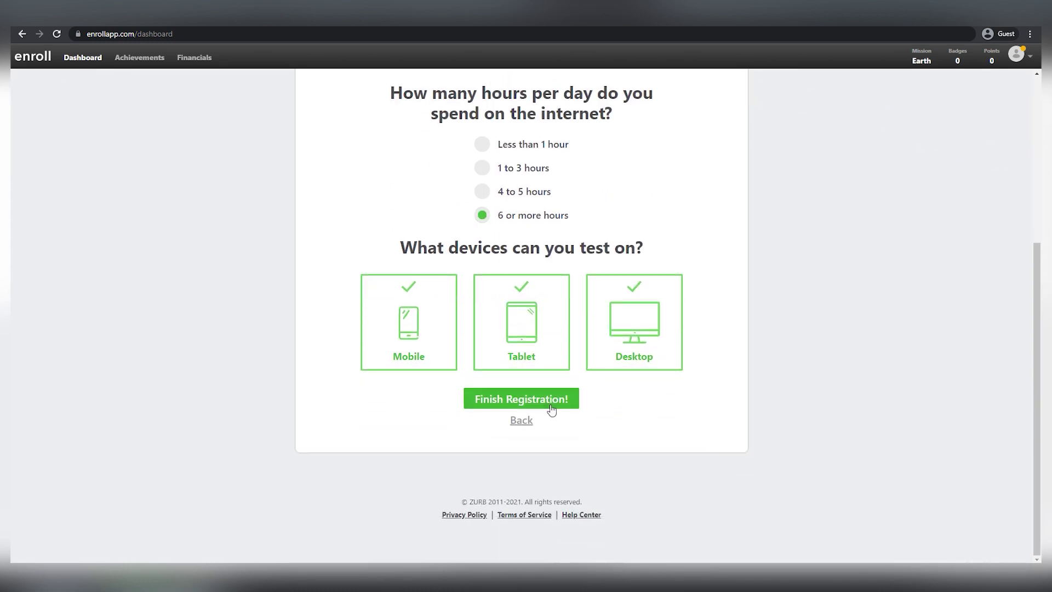
pyautogui.scroll(2, 552, 410)
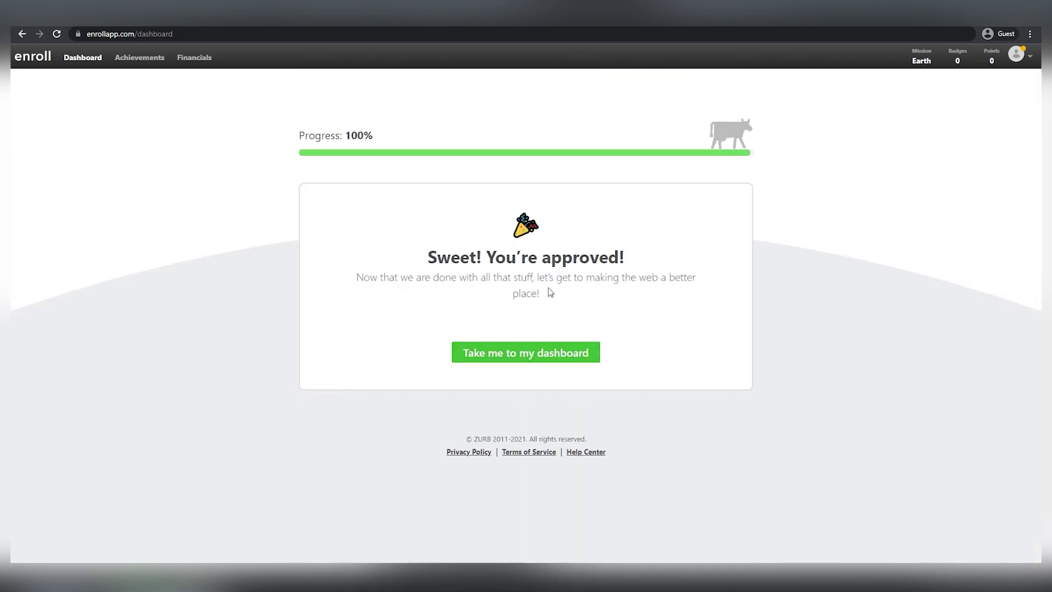
# Proceed from the approval page to the tester dashboard.
pyautogui.moveTo(425, 257); pyautogui.dragTo(625, 260)
pyautogui.click(669, 349)
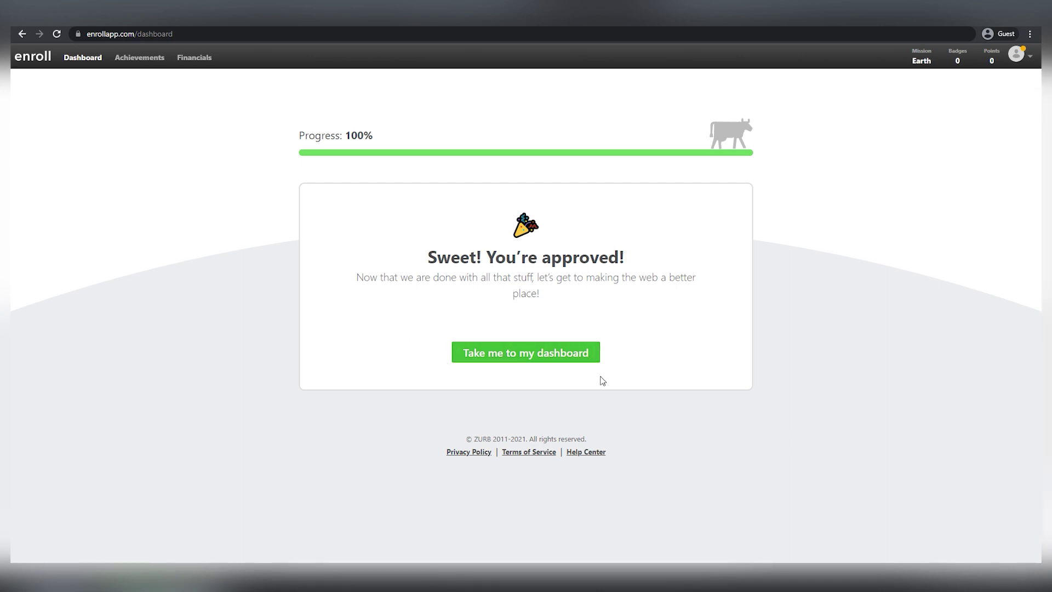
pyautogui.click(518, 361)
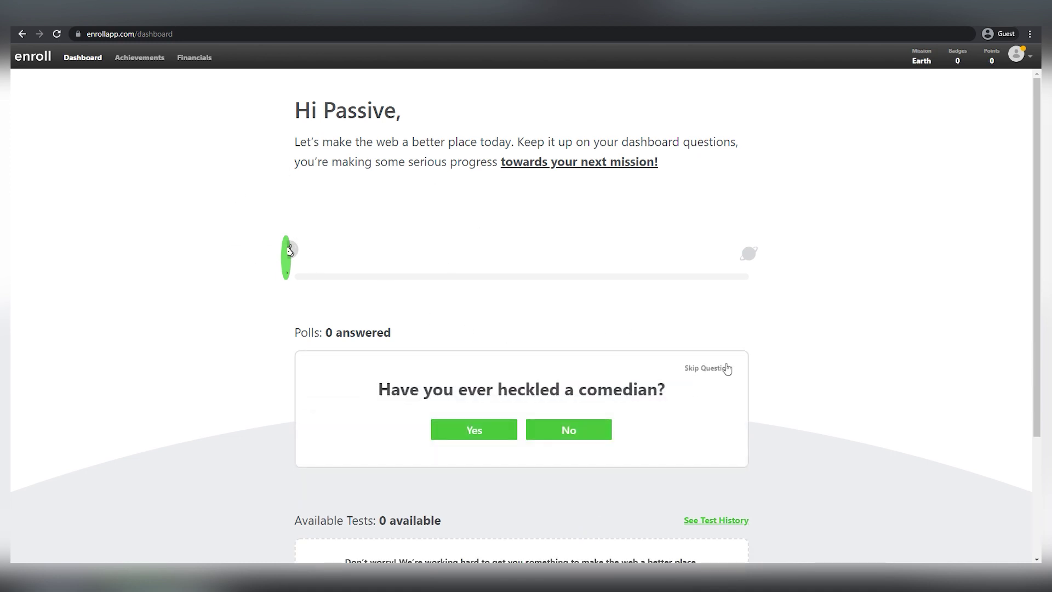
# Answer Yes to the poll about heckling a comedian and continue past its results.
pyautogui.scroll(-1, 781, 387)
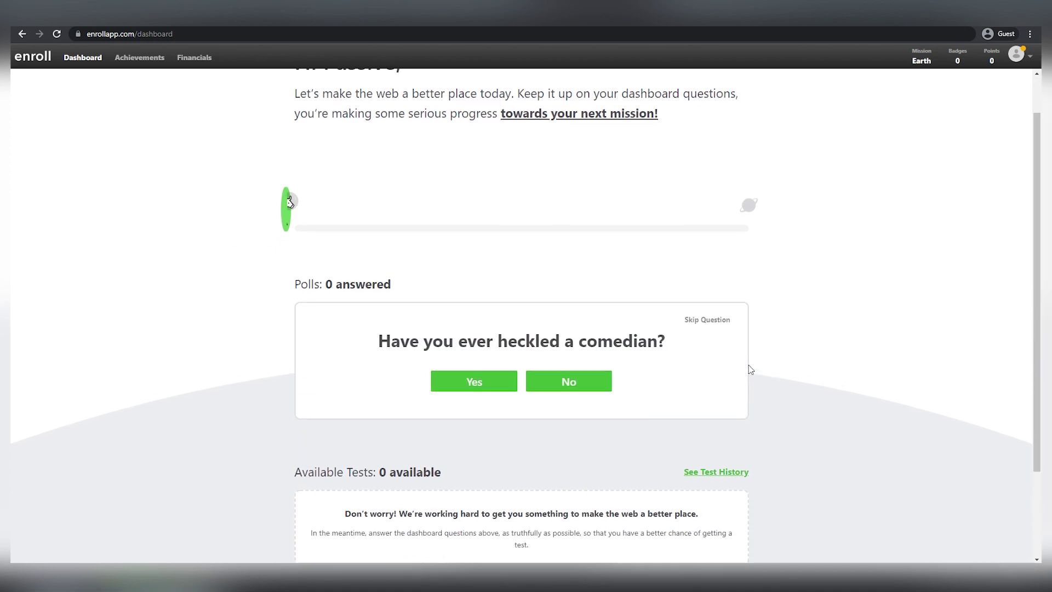
pyautogui.scroll(1, 742, 392)
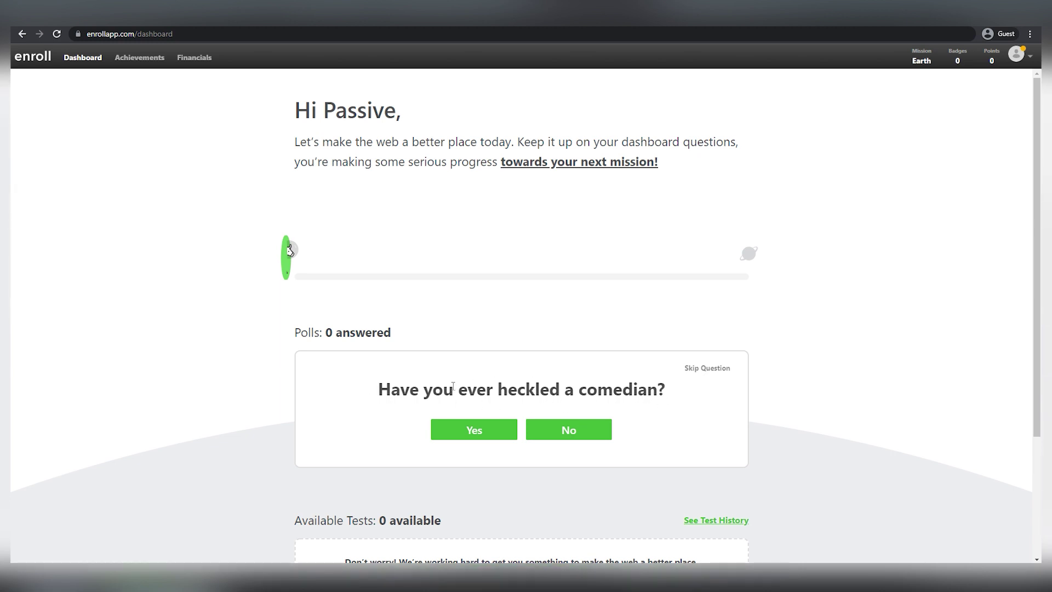
pyautogui.click(495, 432)
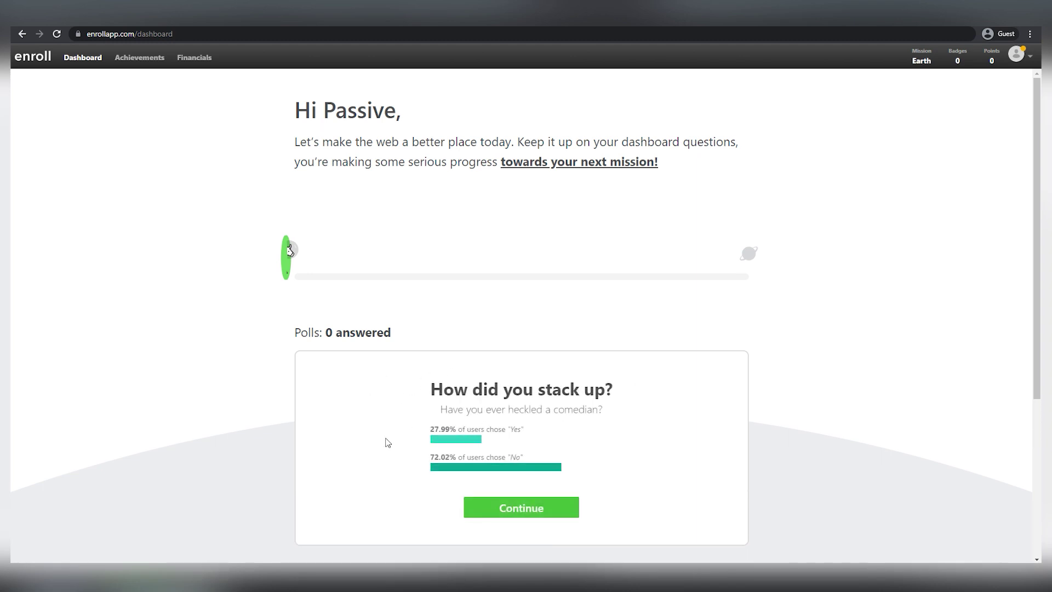
pyautogui.click(560, 511)
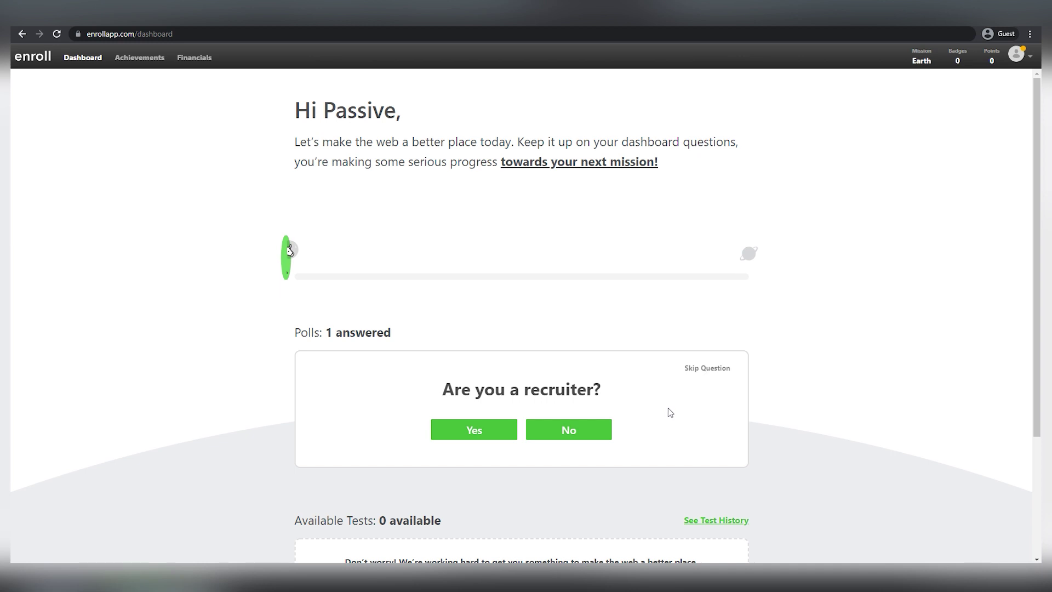
# Check the mission progress, answer Yes to the recruiter poll, and continue past its results.
pyautogui.moveTo(292, 267)
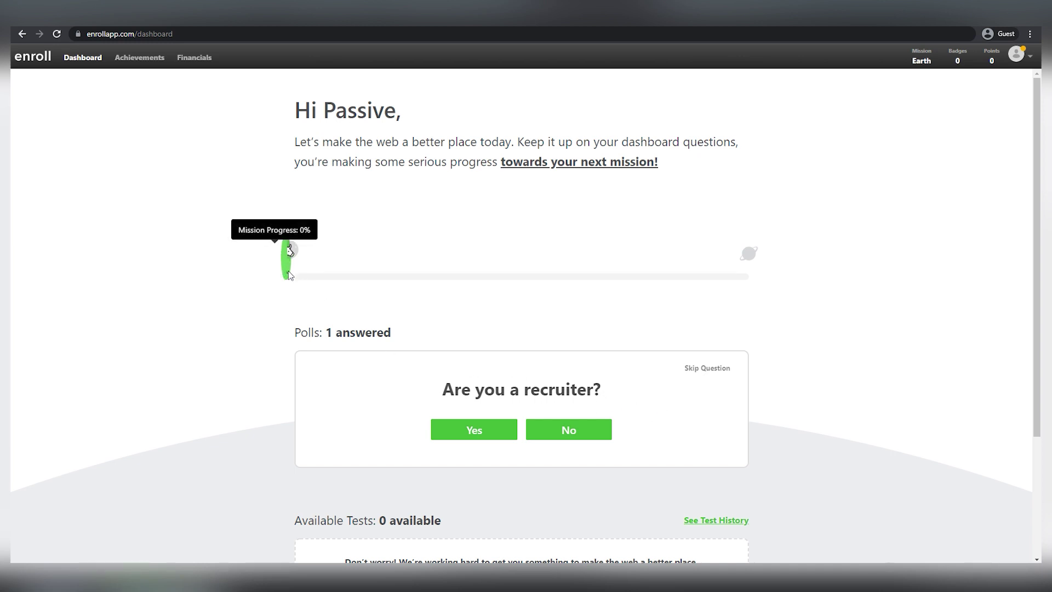
pyautogui.click(494, 436)
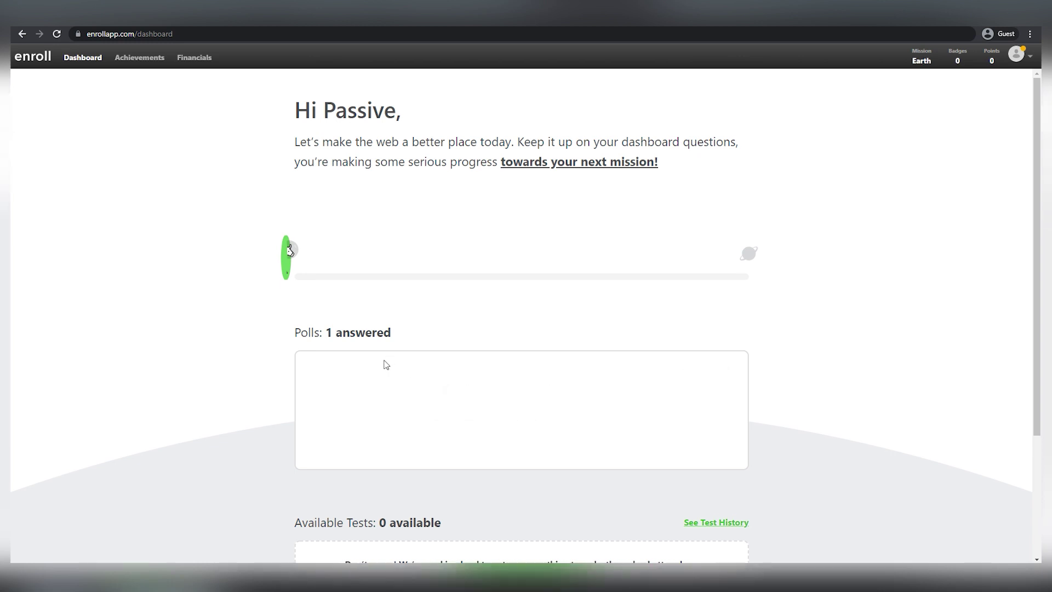
pyautogui.click(549, 515)
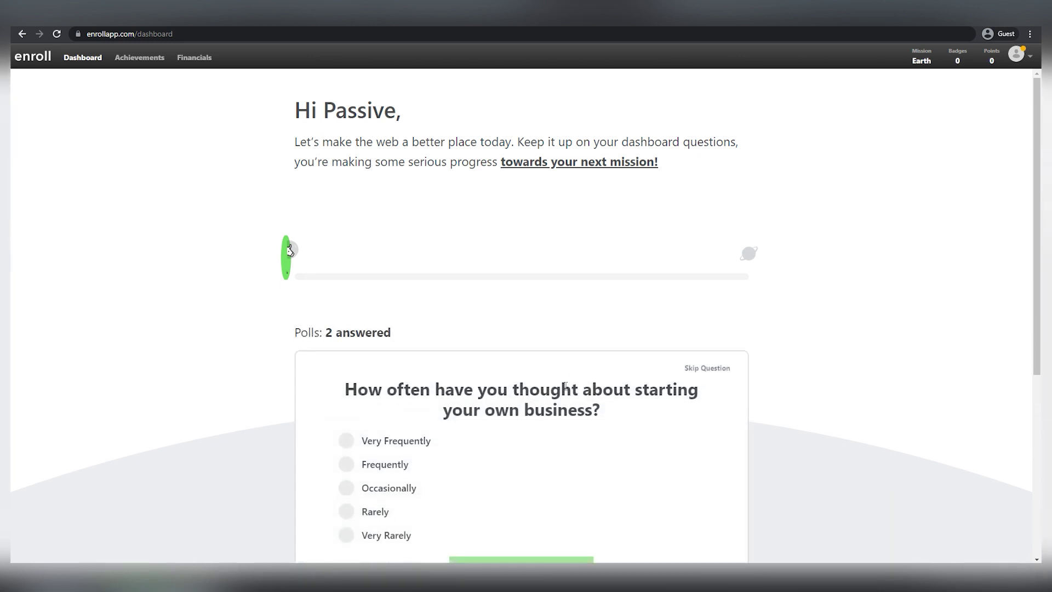
# Submit Frequently for the poll about starting your own business and continue past its results.
pyautogui.scroll(-1, 403, 399)
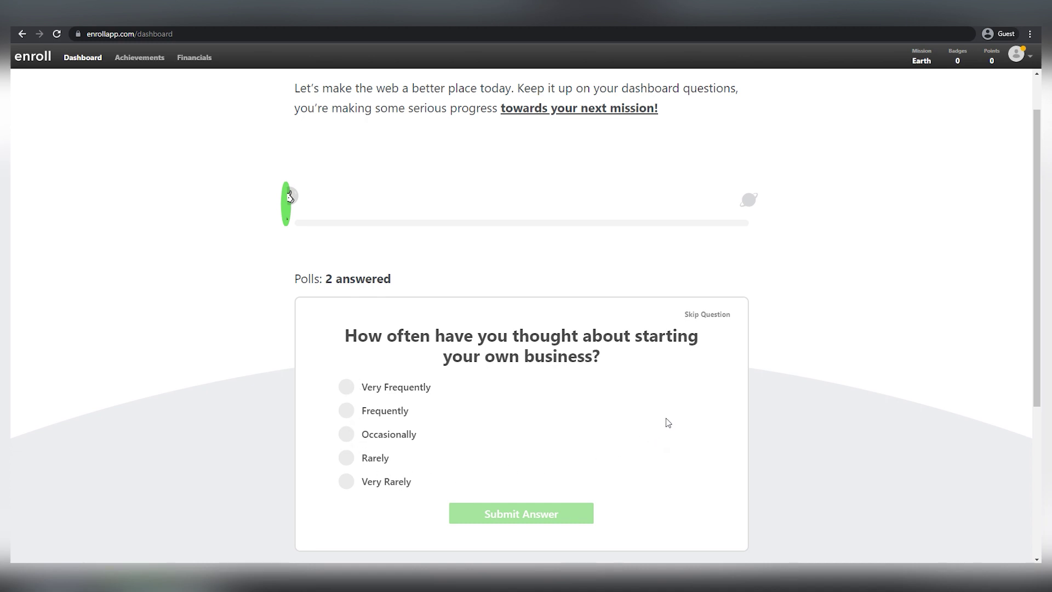
pyautogui.scroll(1, 666, 423)
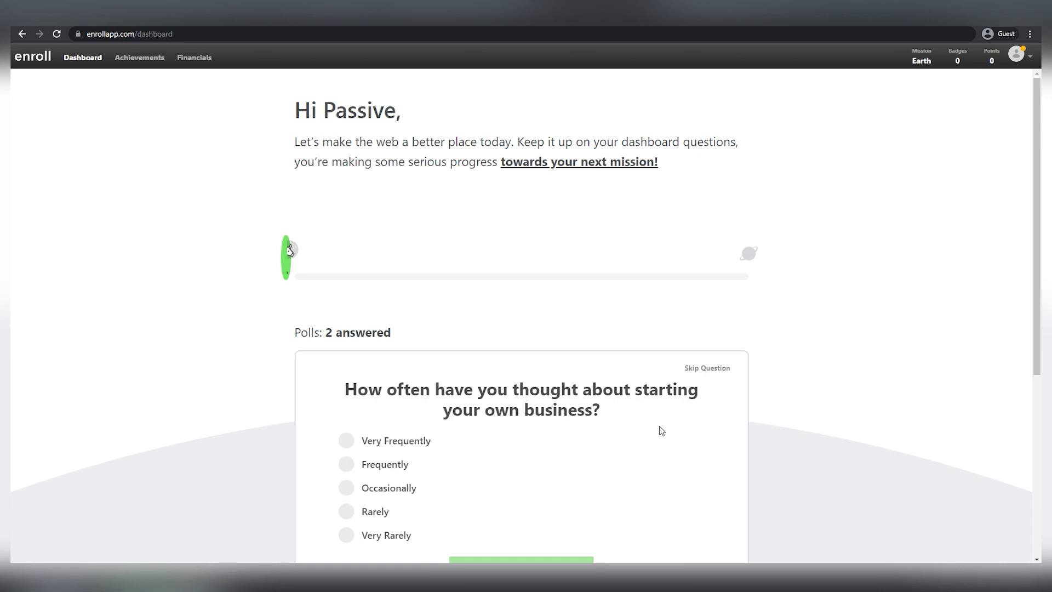
pyautogui.scroll(-2, 577, 374)
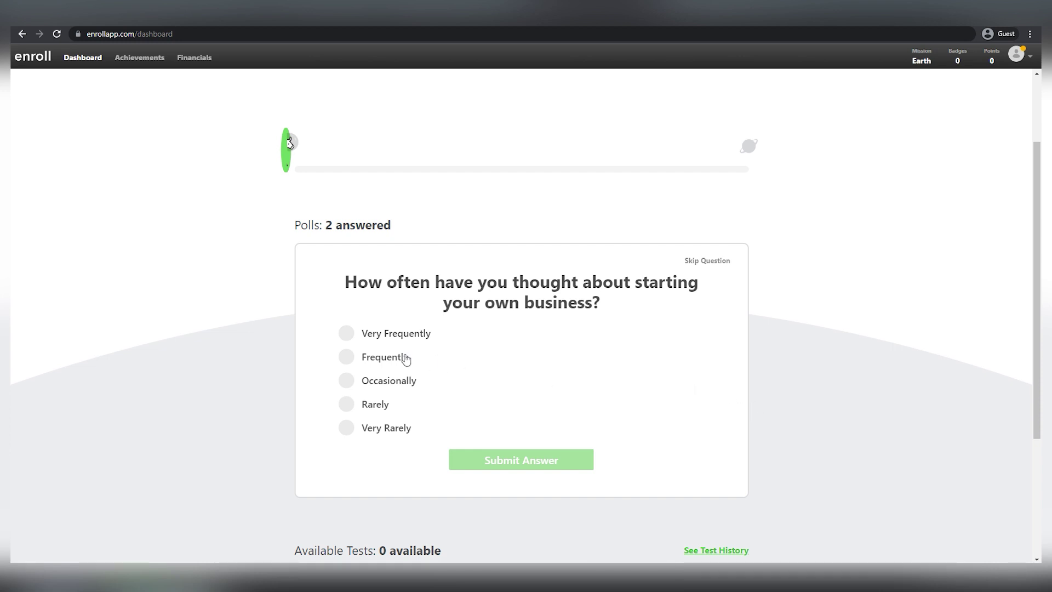
pyautogui.click(369, 361)
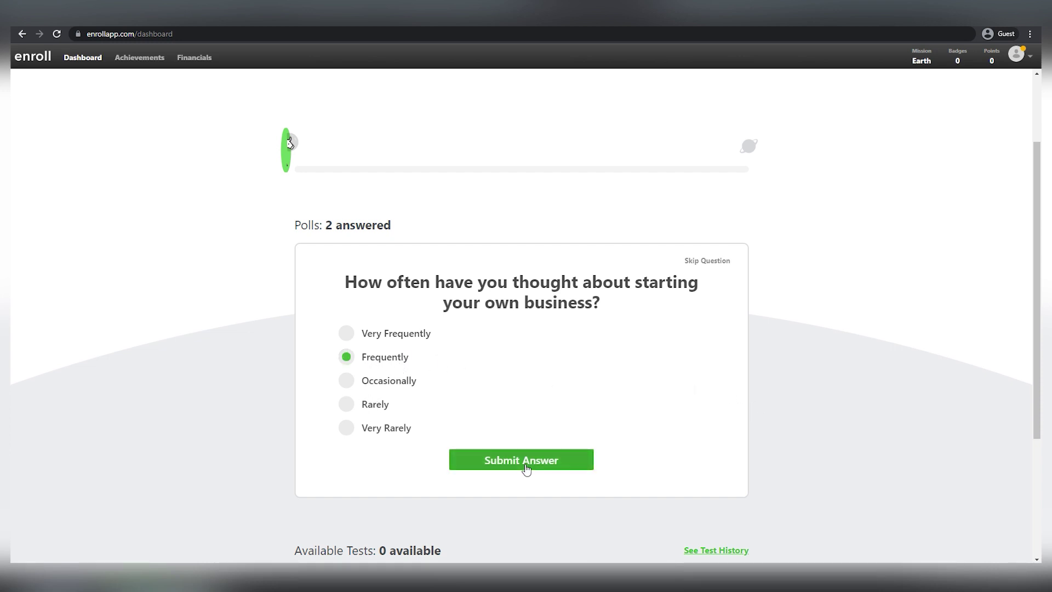
pyautogui.click(526, 468)
pyautogui.click(488, 482)
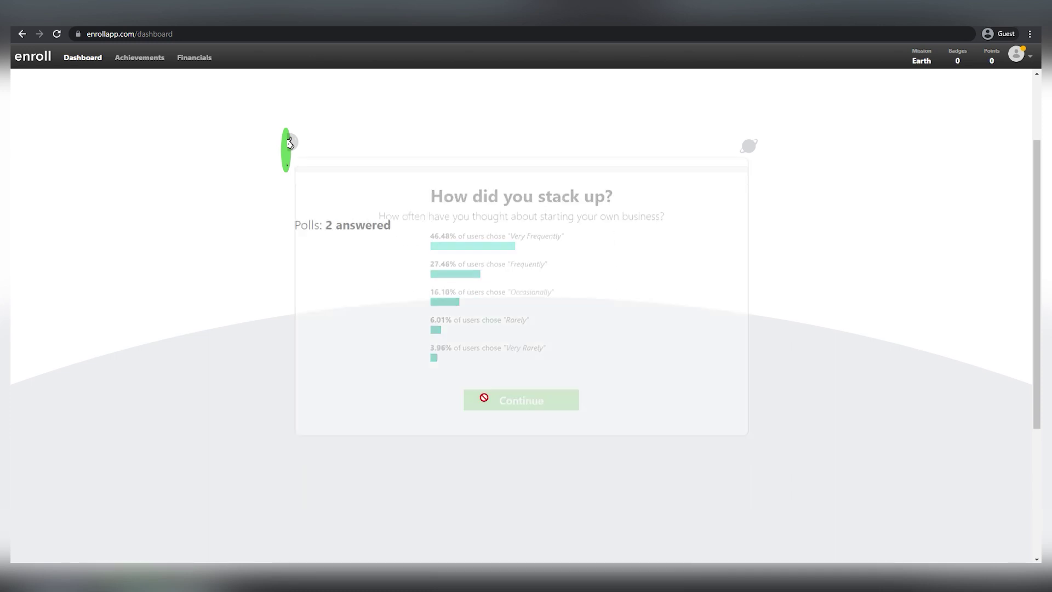
pyautogui.scroll(2, 784, 378)
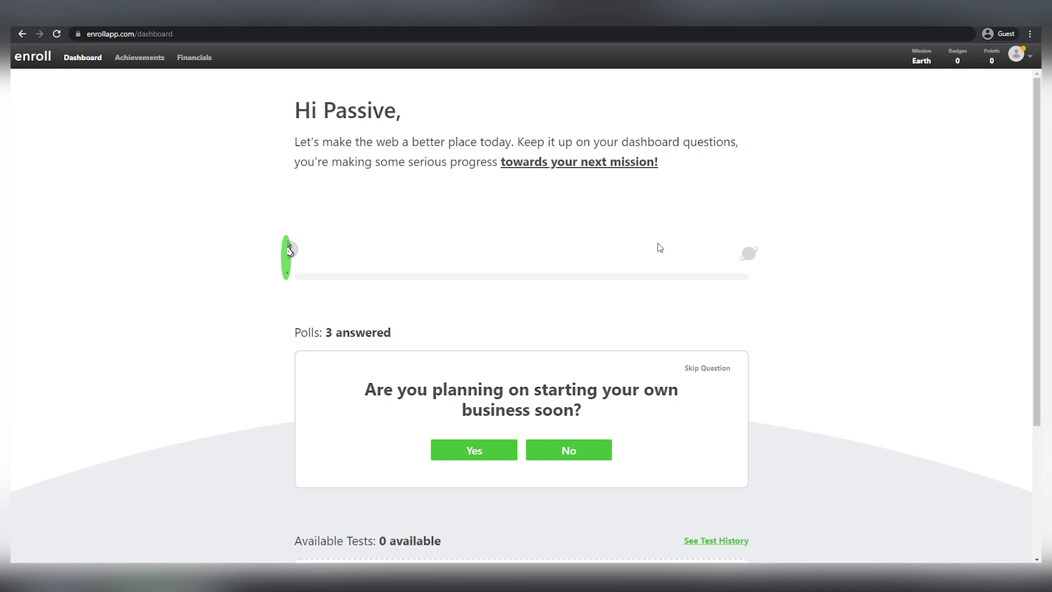
pyautogui.scroll(-5, 642, 294)
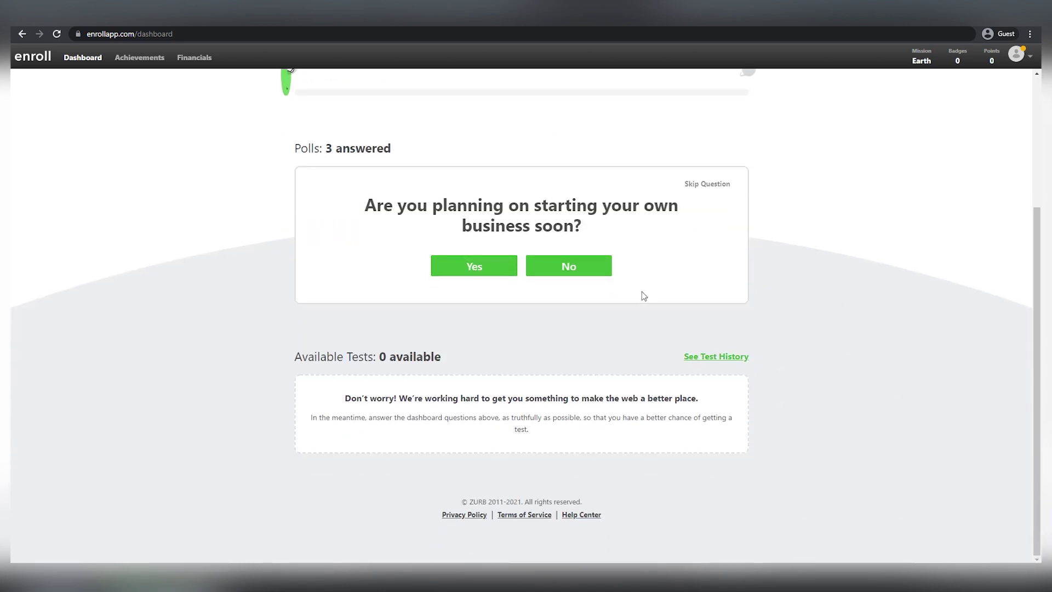
pyautogui.scroll(5, 643, 296)
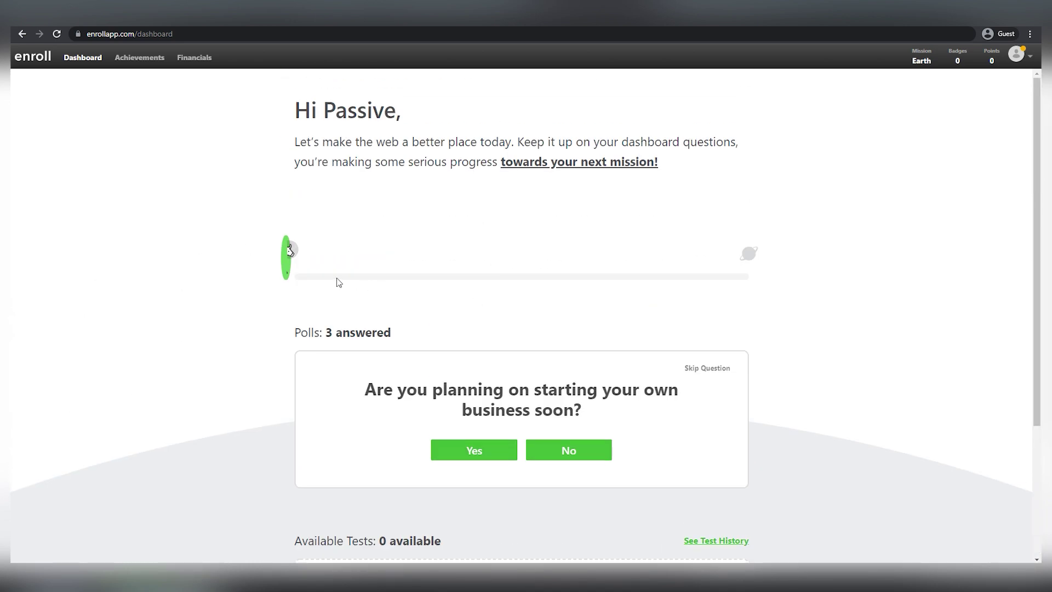